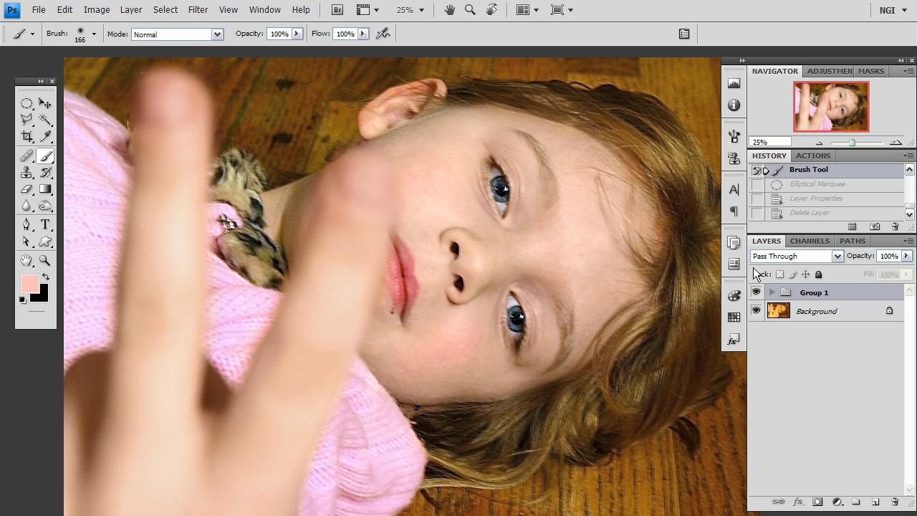
Step: Undo the last history change and show the Color Balance 1 layer inside the expanded Group 1
key("ctrl+z")
left_click(771, 292)
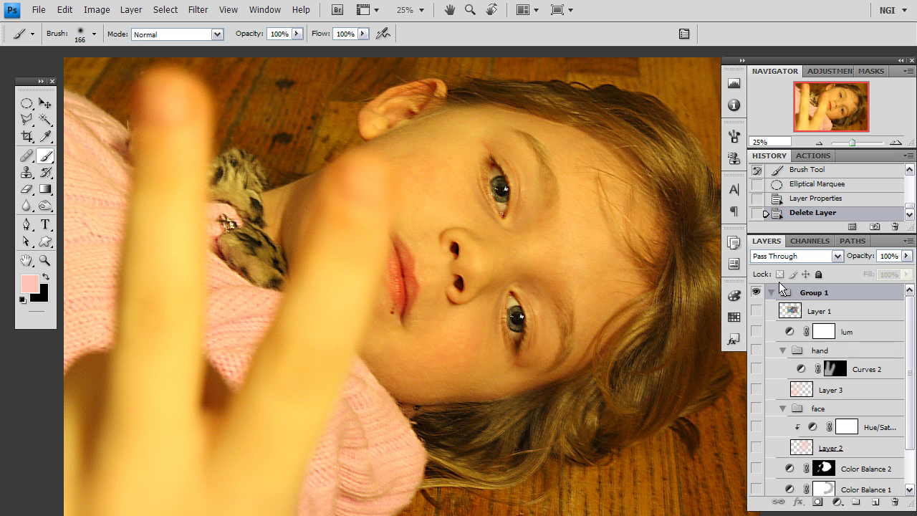
scroll(914, 316, "down", 3)
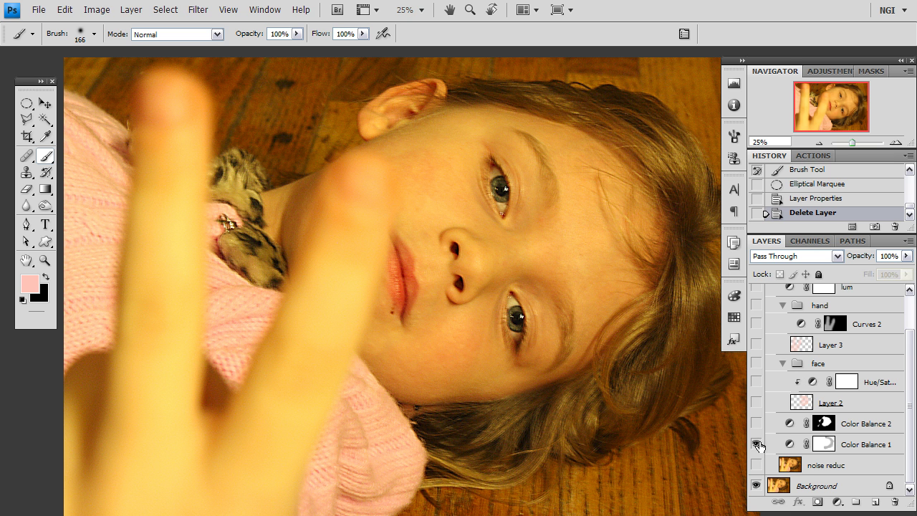
left_click(756, 444)
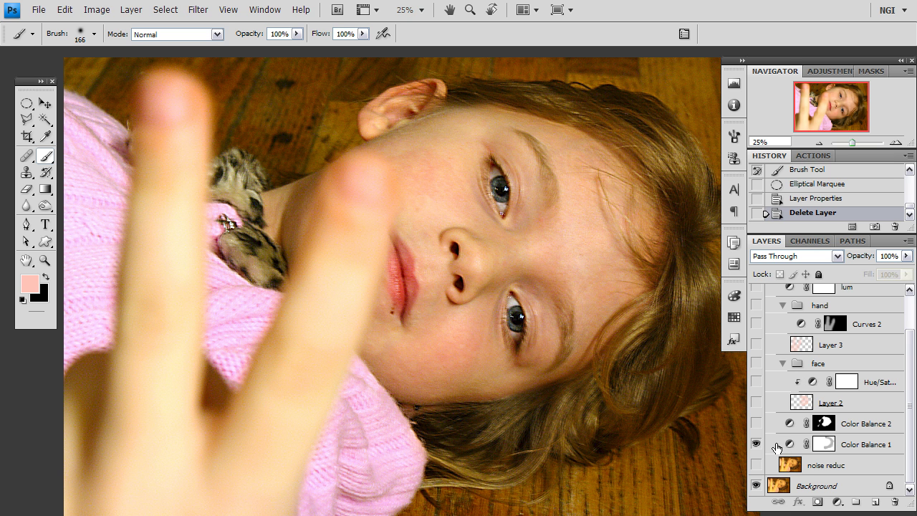
Step: Try resetting the Color Balance 1 adjustment and setting its midtones to +31 magenta–green and +68 yellow–blue
left_click(791, 445)
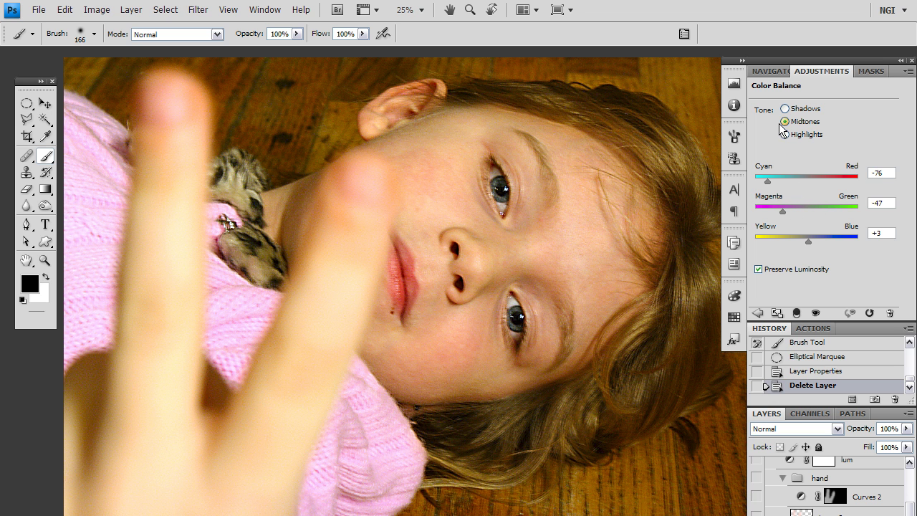
left_click(800, 137)
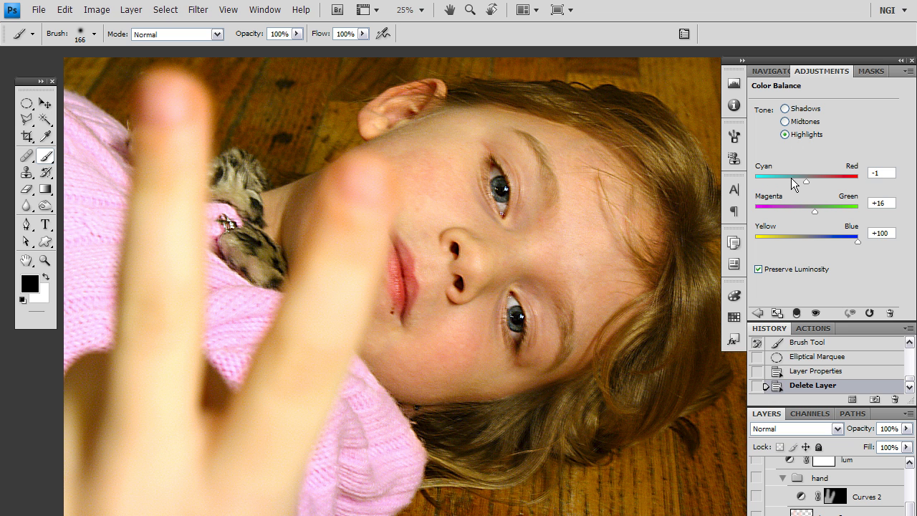
left_click(868, 314)
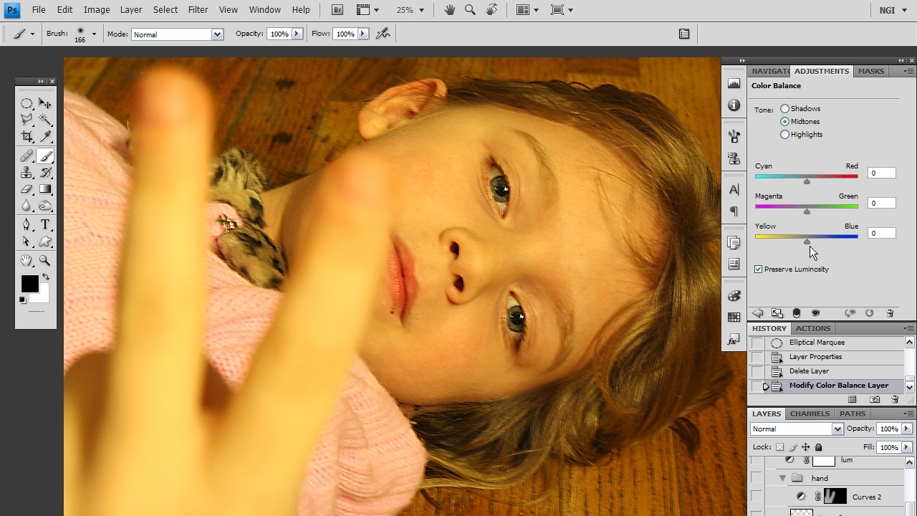
left_click_drag(806, 243, 838, 238)
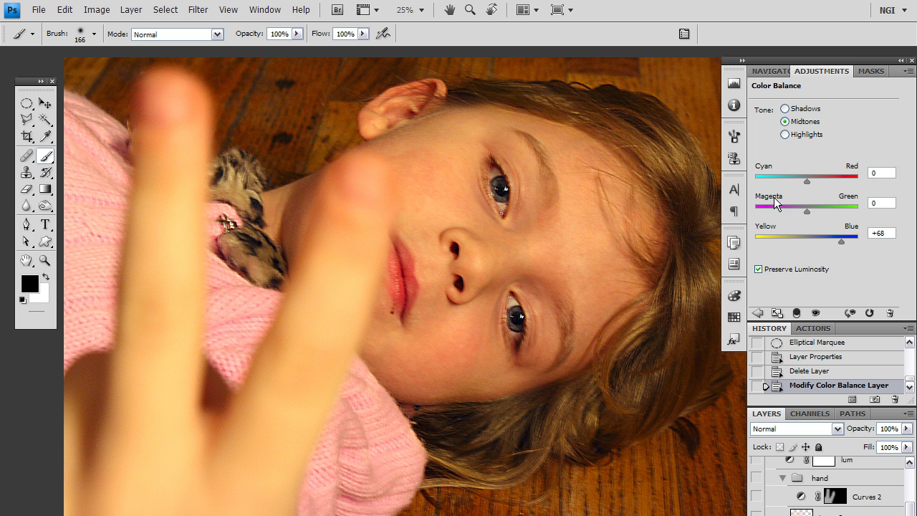
left_click_drag(809, 213, 828, 208)
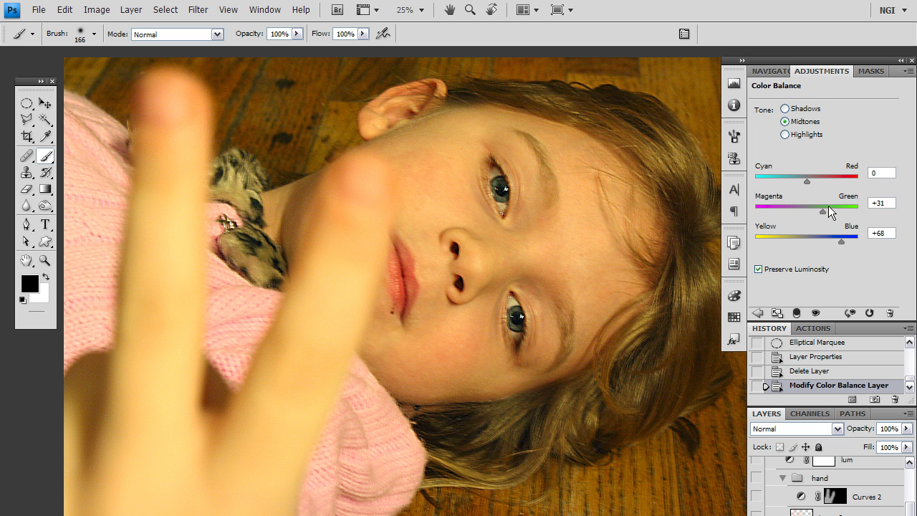
Step: Try setting the Color Balance 1 highlights to +12 cyan–red, +20 magenta–green and +99 yellow–blue
left_click(806, 135)
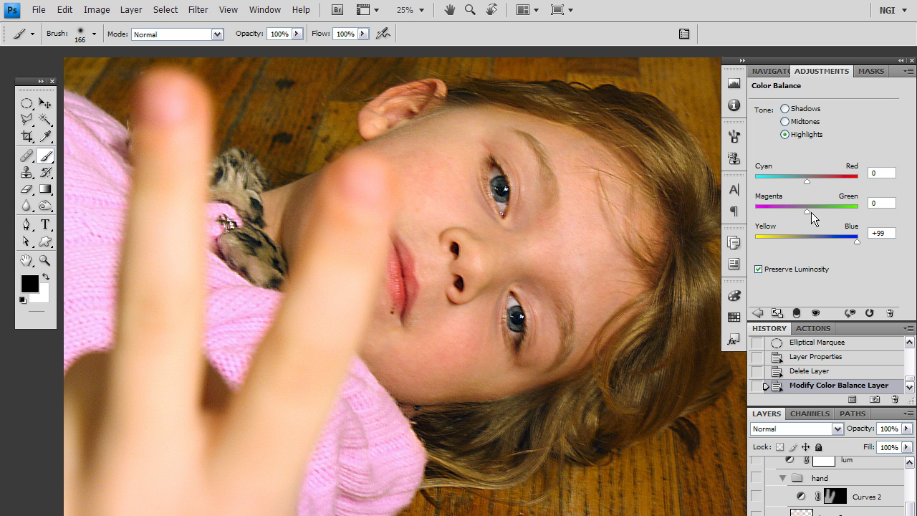
left_click_drag(812, 211, 814, 208)
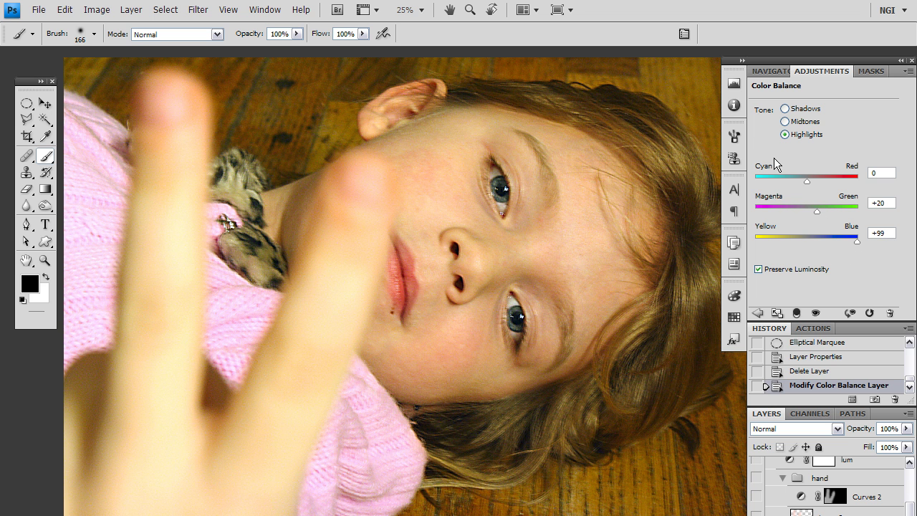
left_click_drag(806, 180, 812, 181)
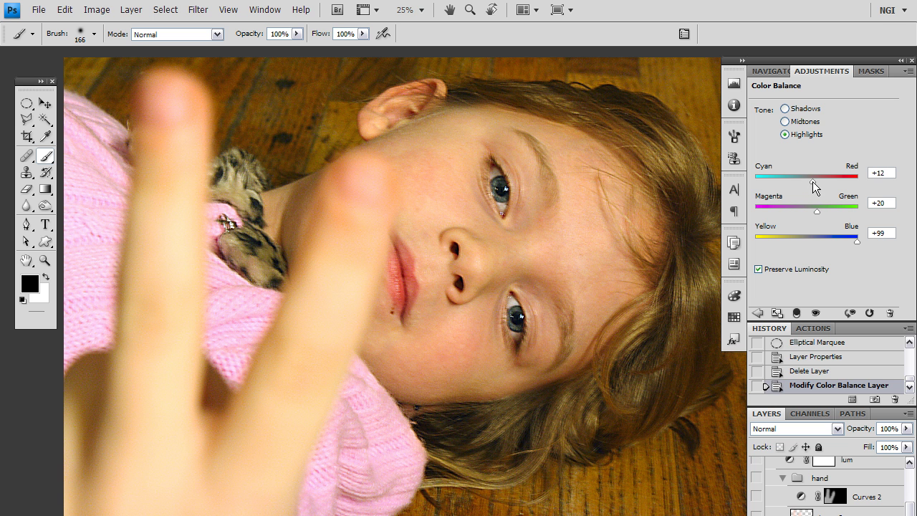
left_click(803, 126)
Step: Return to the Delete Layer history state to discard the color balance changes, and select the Color Balance 1 layer
left_click(779, 74)
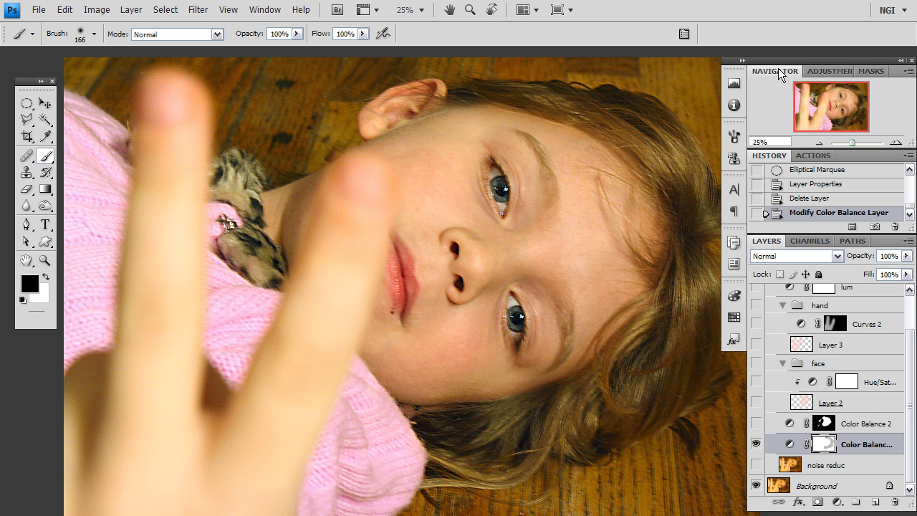
left_click(830, 199)
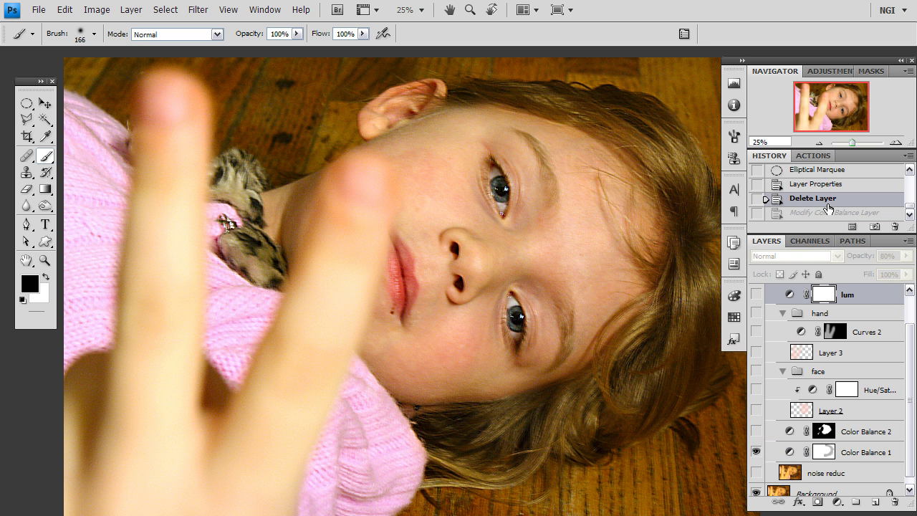
scroll(908, 374, "down", 1)
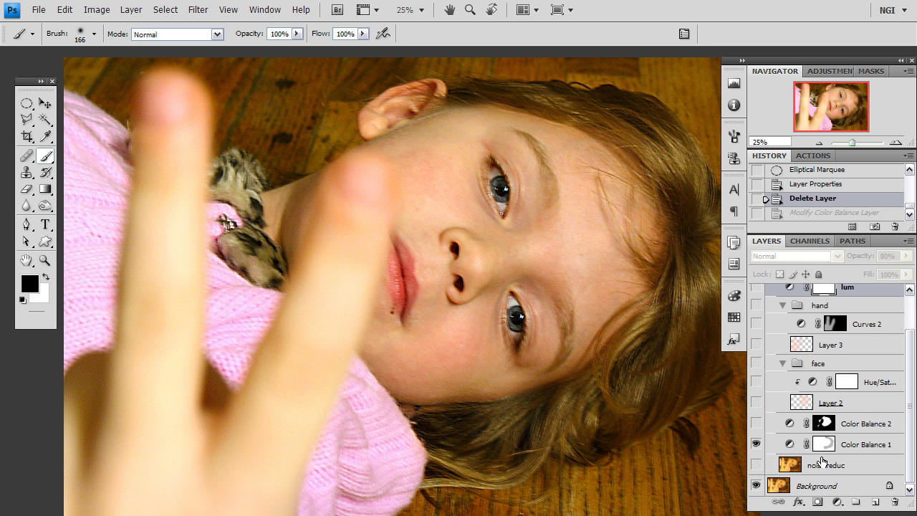
left_click(851, 446)
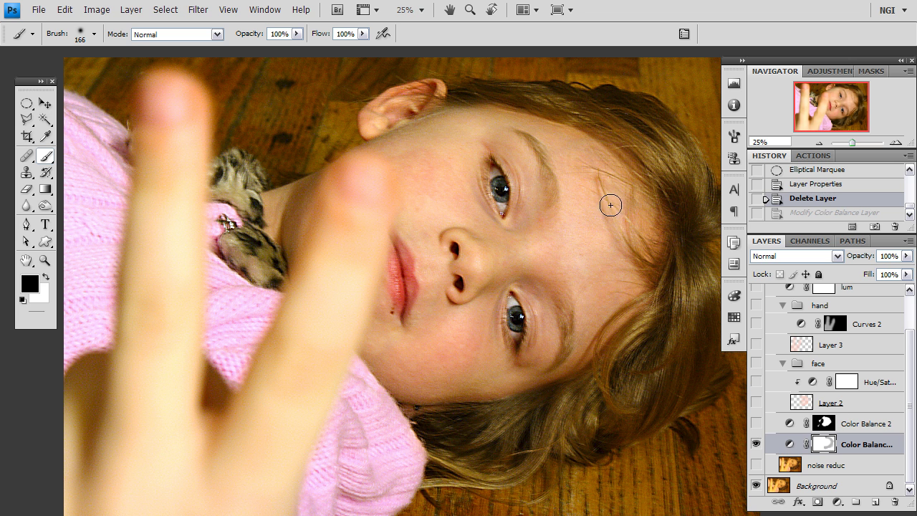
Step: Show and select the Color Balance 2 layer, and check its mask coverage on the face with the red overlay
left_click(757, 425)
left_click(789, 427)
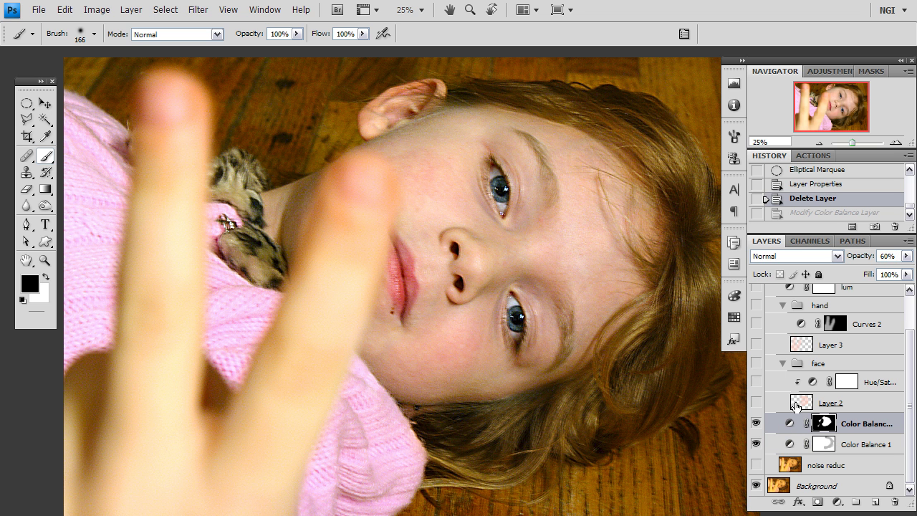
key("backslash")
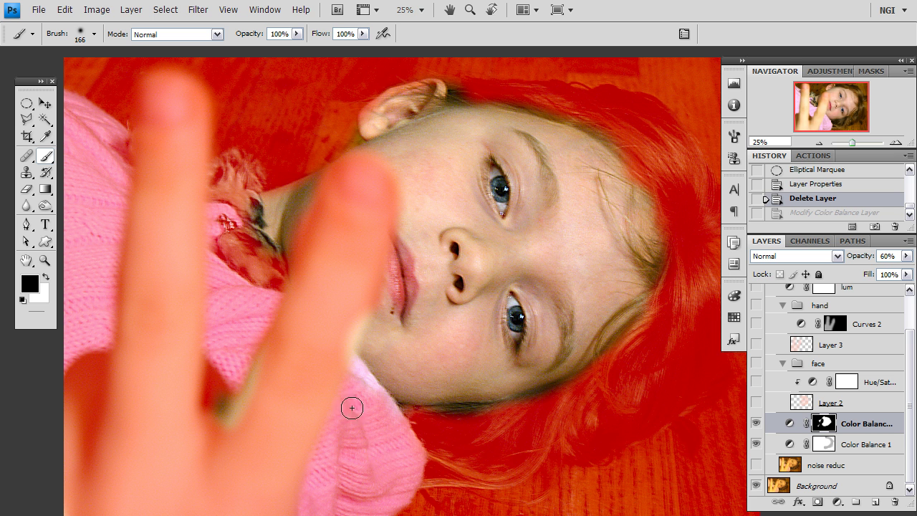
left_click(870, 422)
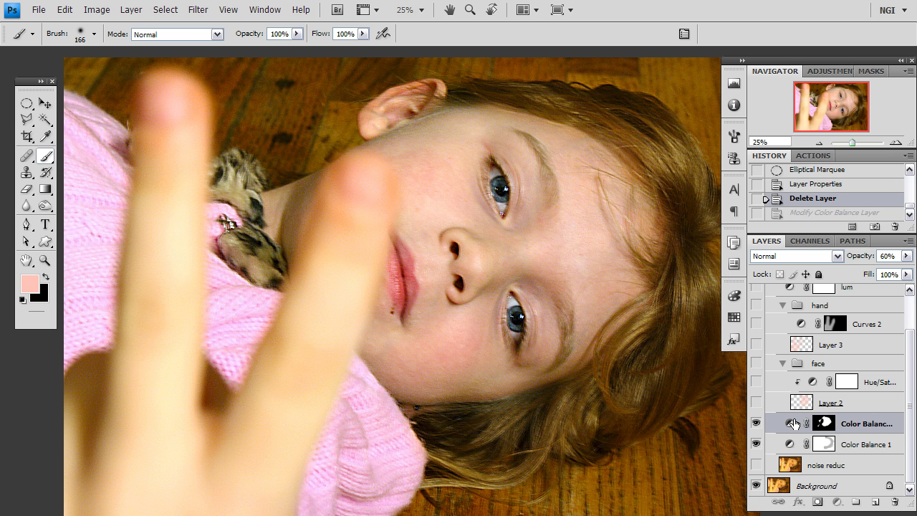
Step: Review the shadow, midtone and highlight settings of the Color Balance 2 adjustment
left_click(794, 423)
left_click(804, 109)
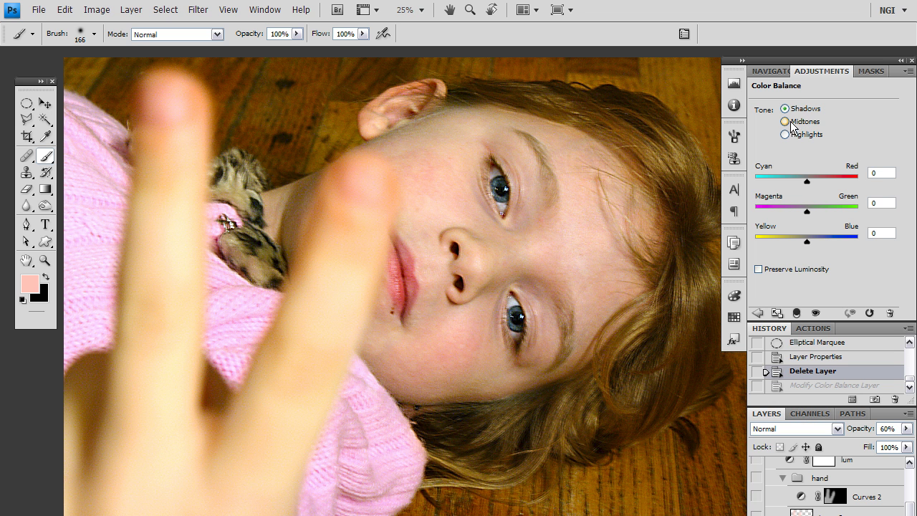
left_click(802, 123)
left_click(805, 135)
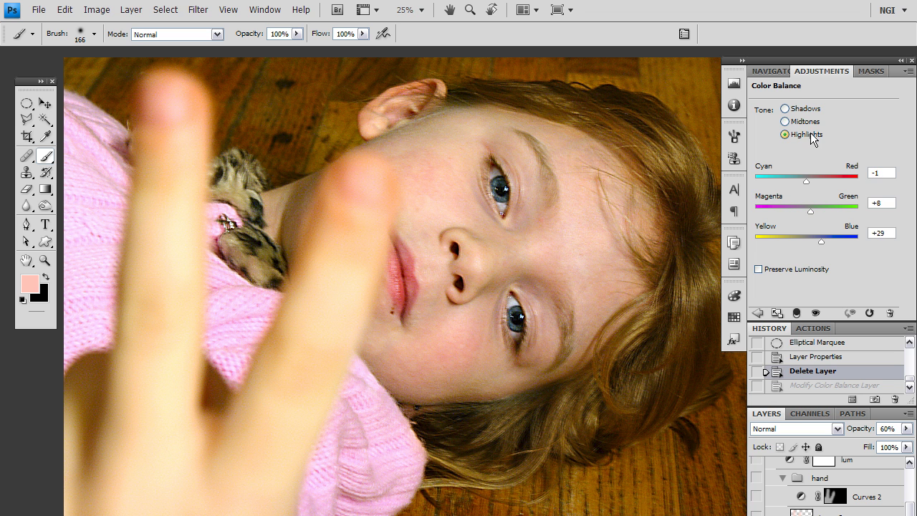
left_click(775, 71)
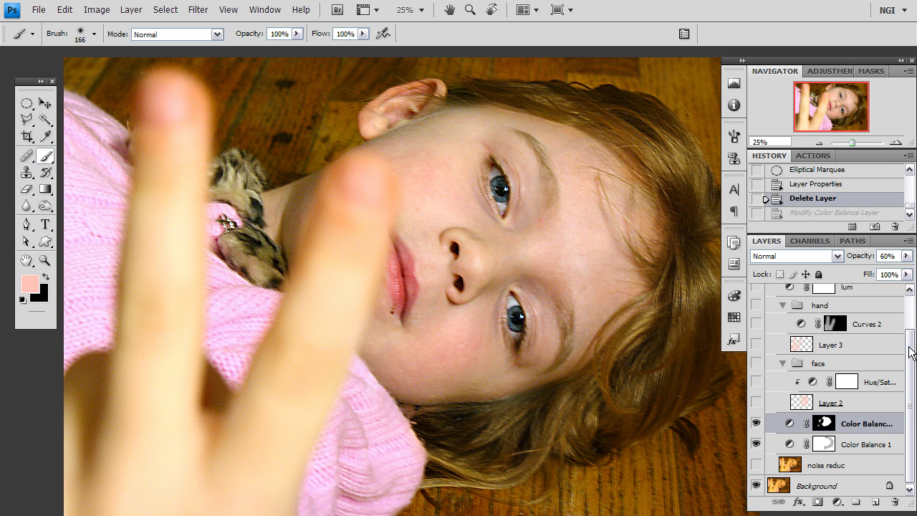
Step: Temporarily show the Layer 1 reference photo to examine its skin tones closely, and hide it again
scroll(908, 348, "up", 3)
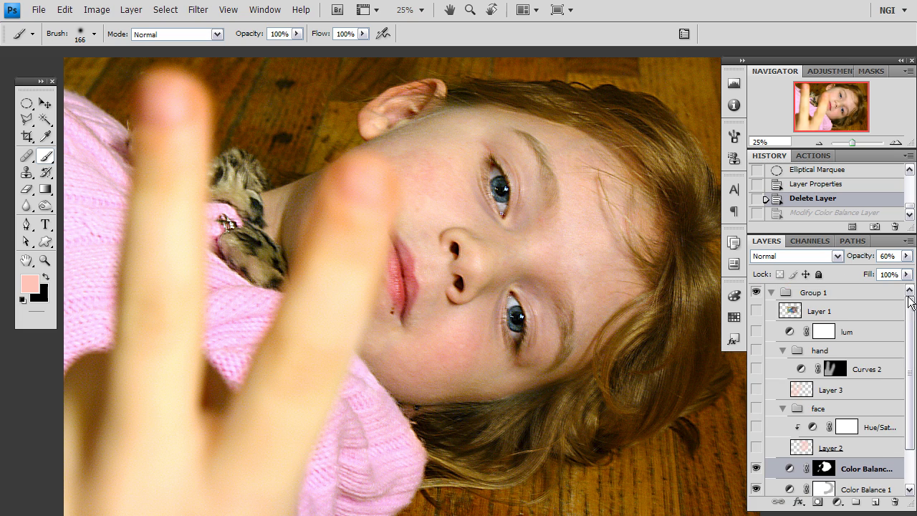
left_click(756, 310)
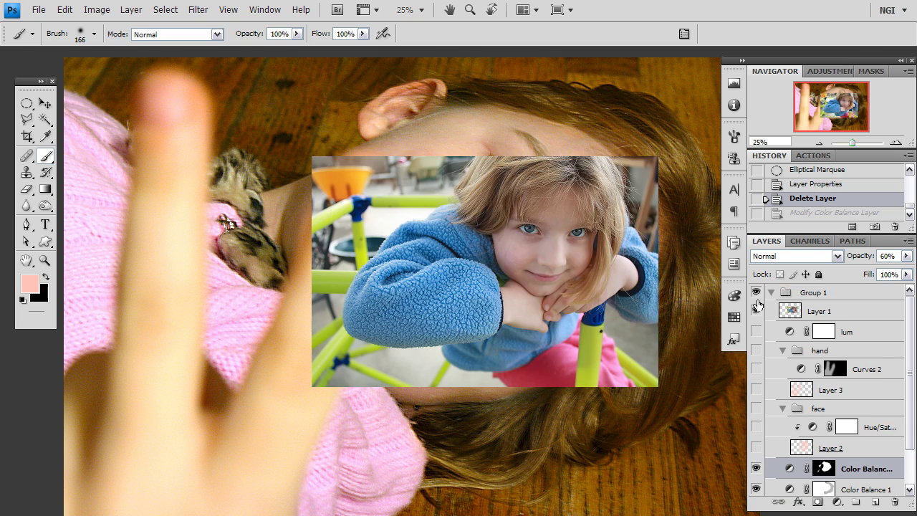
key("ctrl+plus")
mouse_move(641, 174)
left_mouse_down()
mouse_move(528, 239)
mouse_move(506, 268)
left_mouse_up()
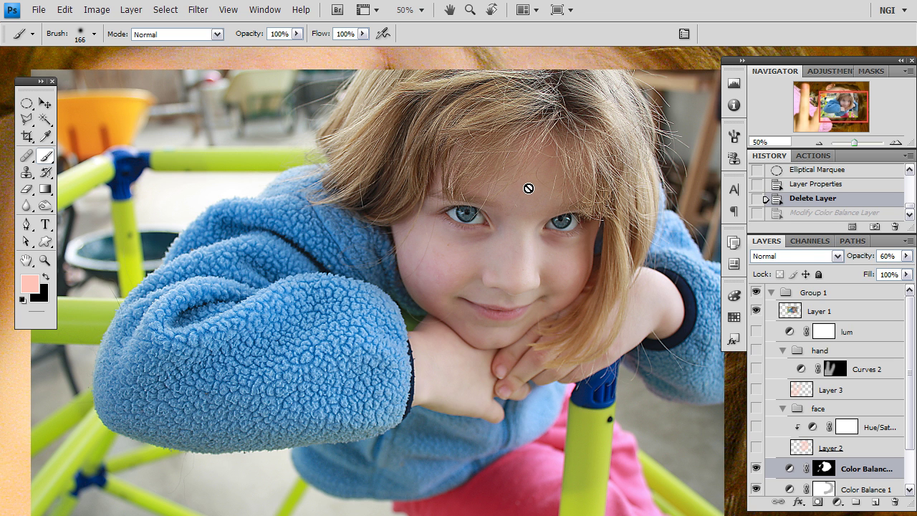
left_click(757, 312)
left_click(757, 290)
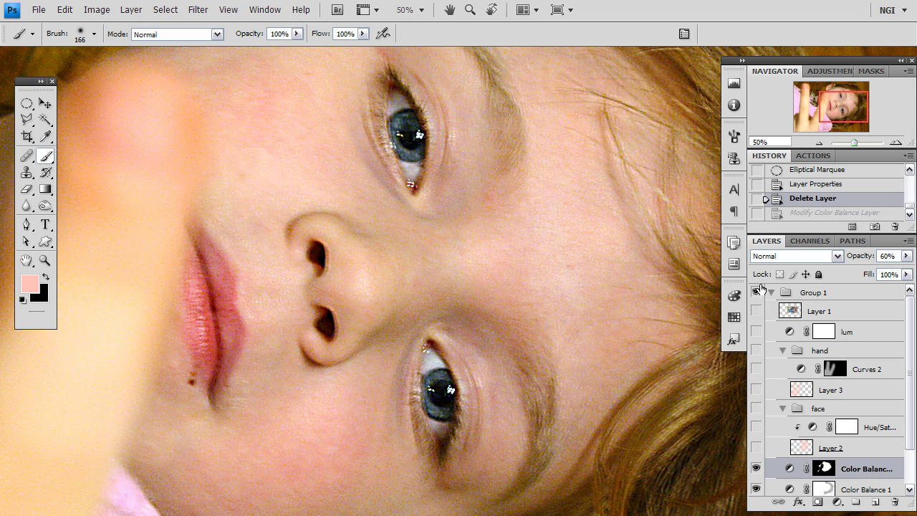
Step: Select the Background layer and open the Reduce Noise filter with the face at 100% zoom
key("ctrl+alt+0")
left_click_drag(340, 128, 513, 178)
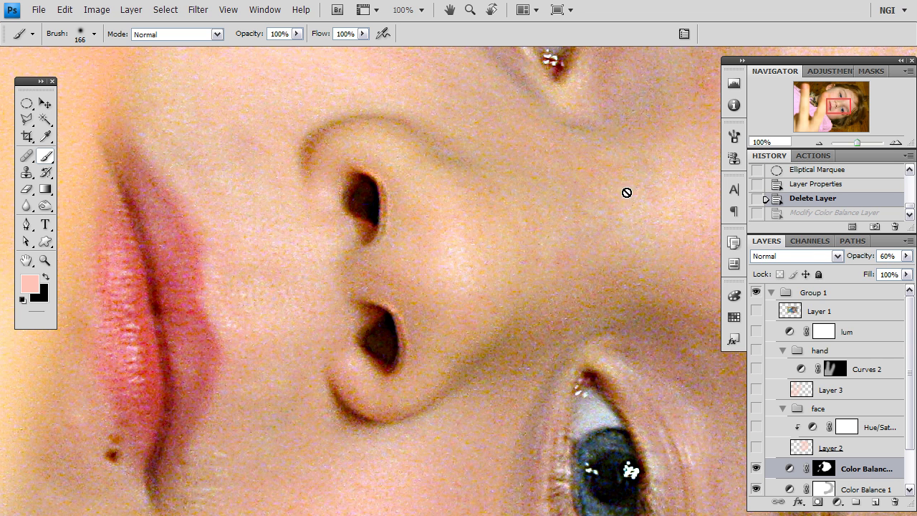
scroll(912, 323, "down", 1)
scroll(912, 323, "down", 2)
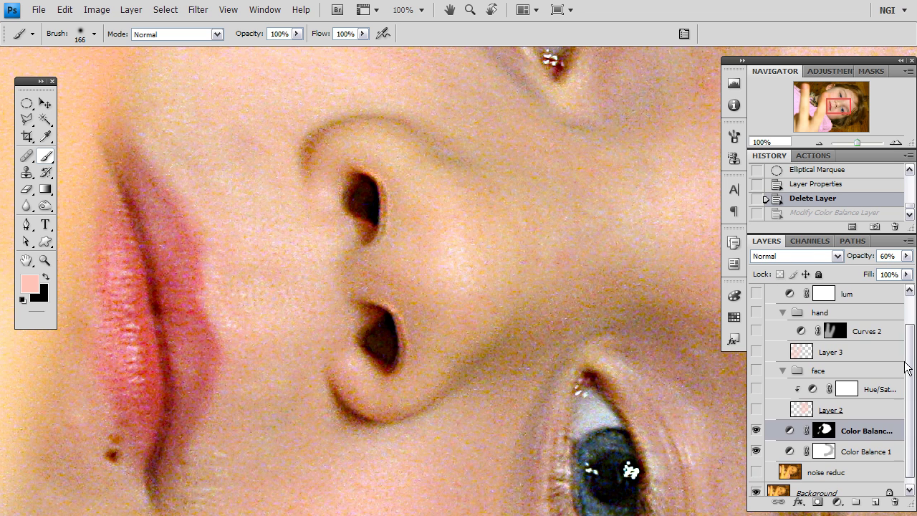
left_click(828, 493)
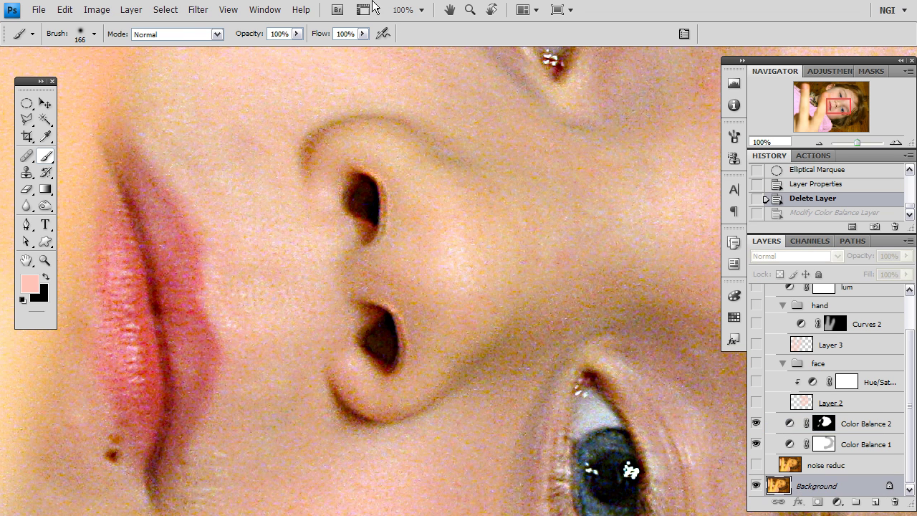
left_click(198, 9)
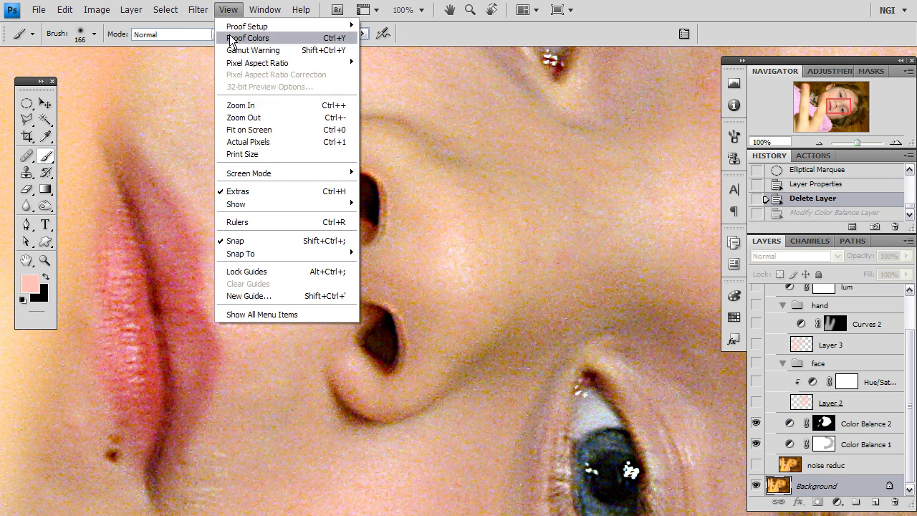
mouse_move(296, 181)
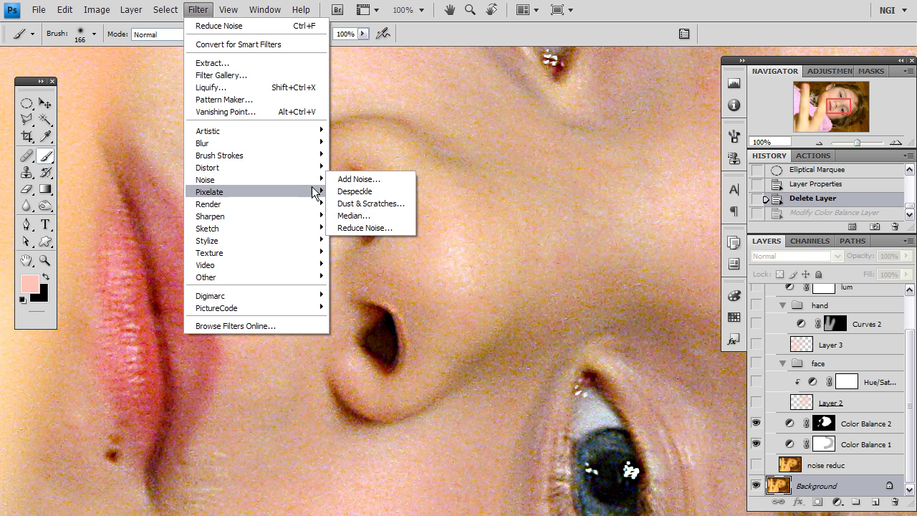
left_click(391, 227)
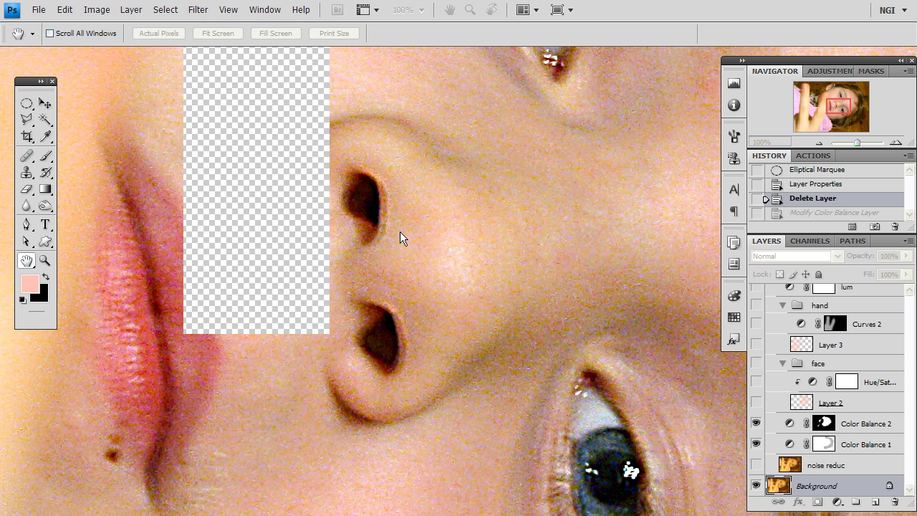
Step: Move the Reduce Noise dialog aside to examine the filter's preview on the face, and close it without applying
left_click_drag(447, 465, 501, 87)
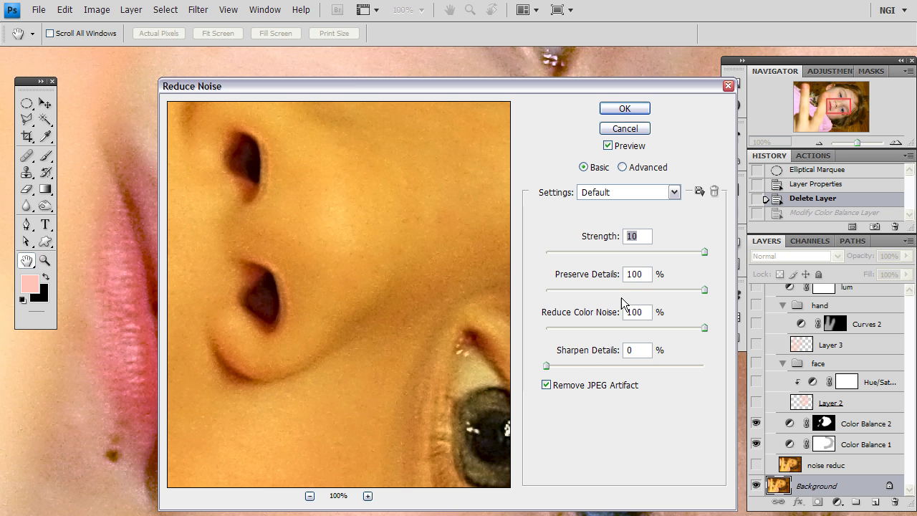
left_click_drag(632, 91, 542, 515)
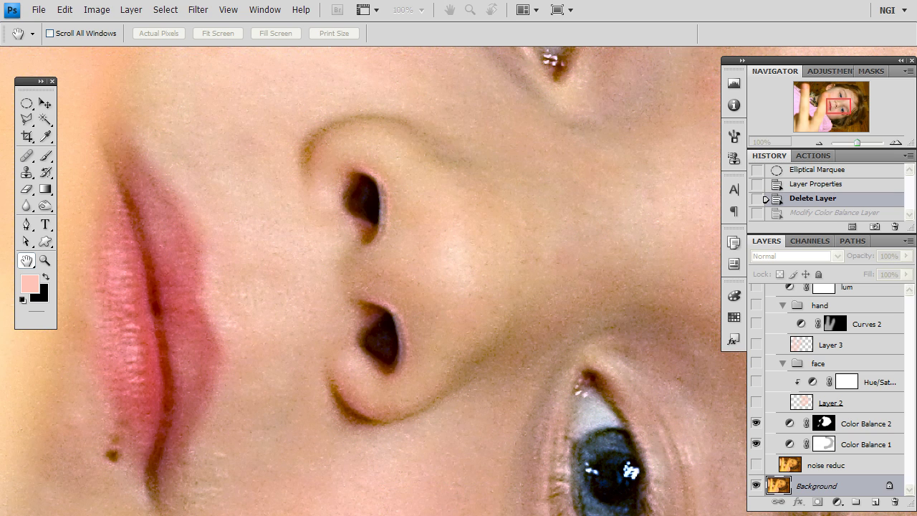
key("b")
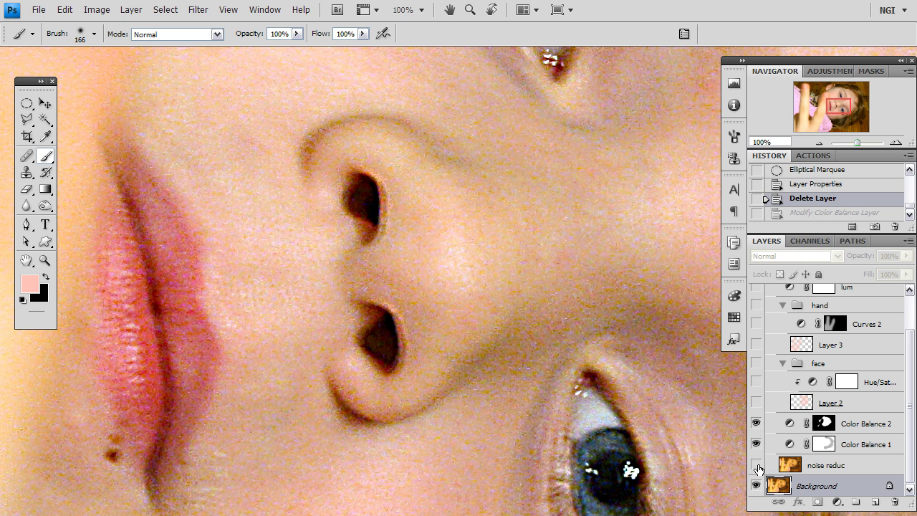
Step: Show and select the noise reduc layer above the Background
left_click(756, 465)
left_click(813, 466)
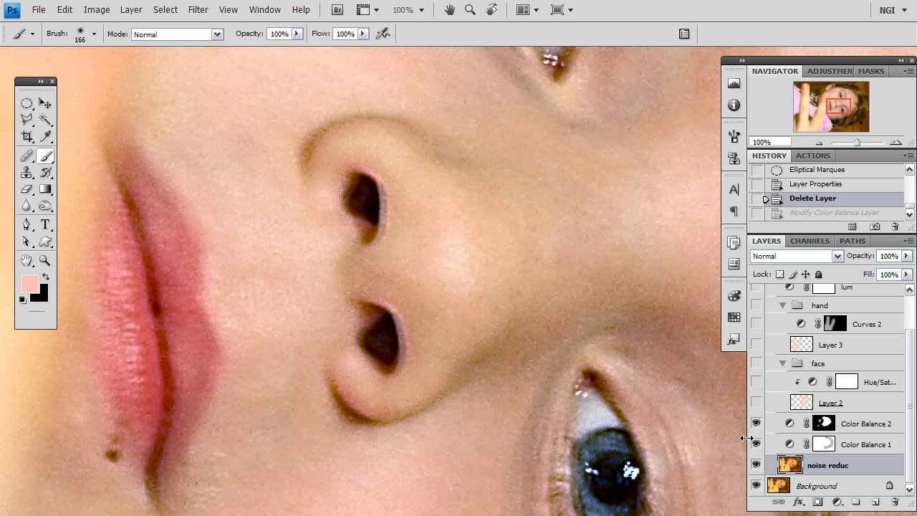
Step: Zoom out to examine the skin tones of the whole face and the raised fingers at 25% to 33.33%
key("ctrl+minus")
key("ctrl+minus")
key("ctrl+minus")
key("ctrl+minus")
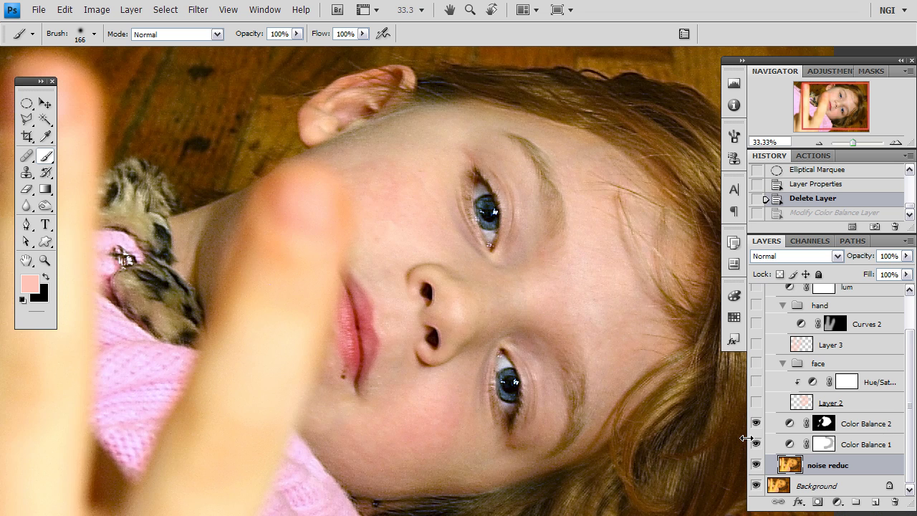
left_click_drag(495, 310, 448, 261)
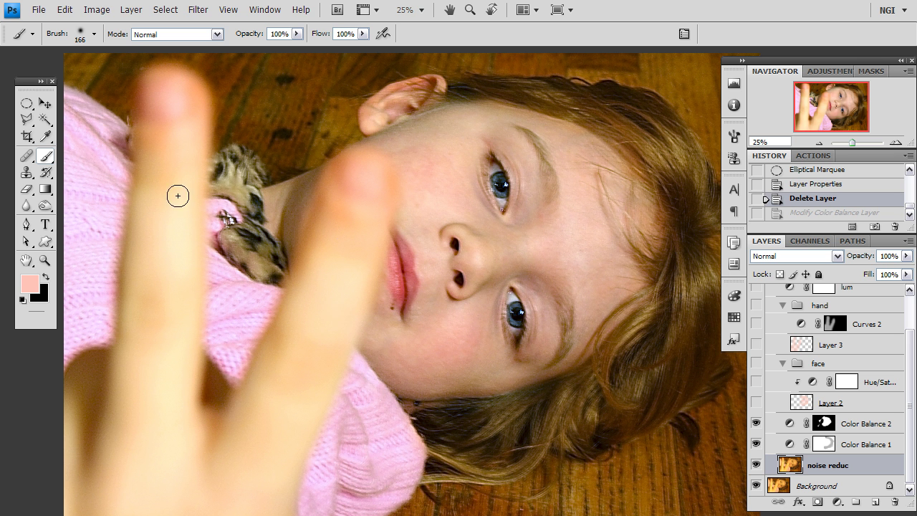
key("ctrl+plus")
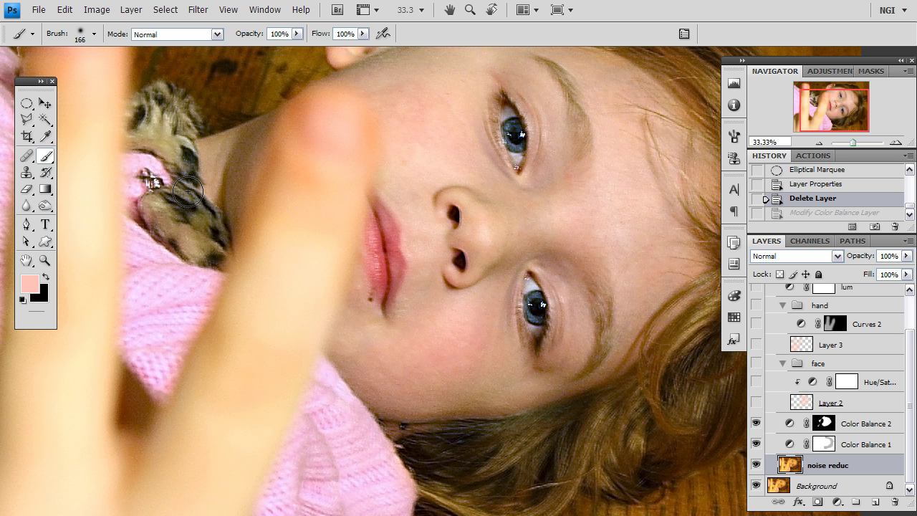
left_click_drag(548, 174, 516, 222)
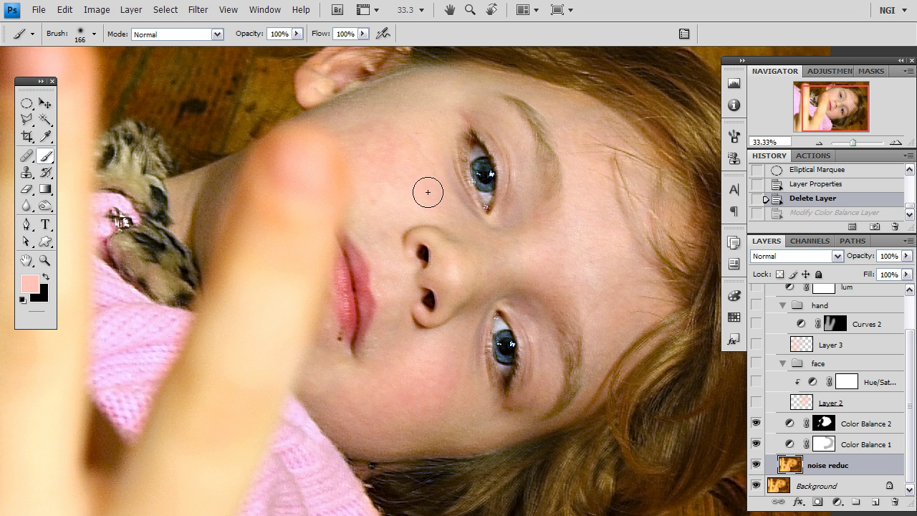
left_click(45, 103)
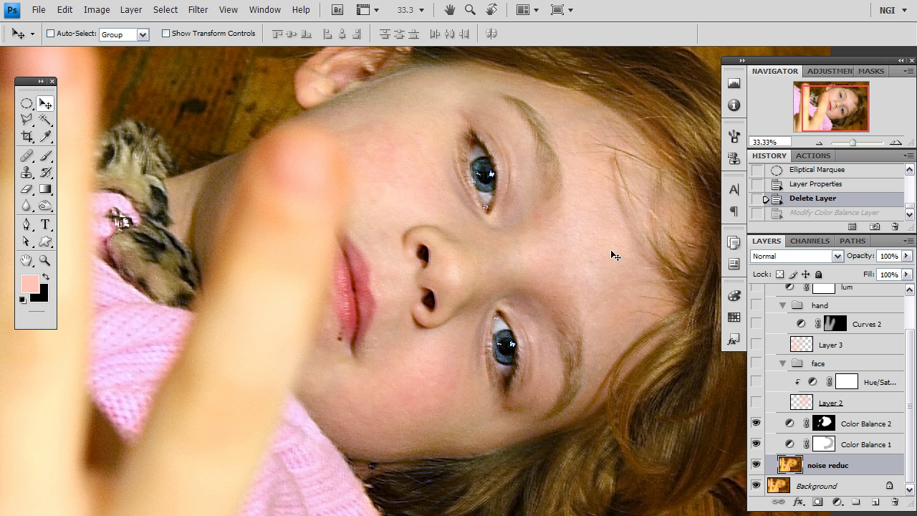
Step: Add a new layer above Color Balance 2 and check the Brush tool's light pink foreground color ffc6b9
left_click(861, 430)
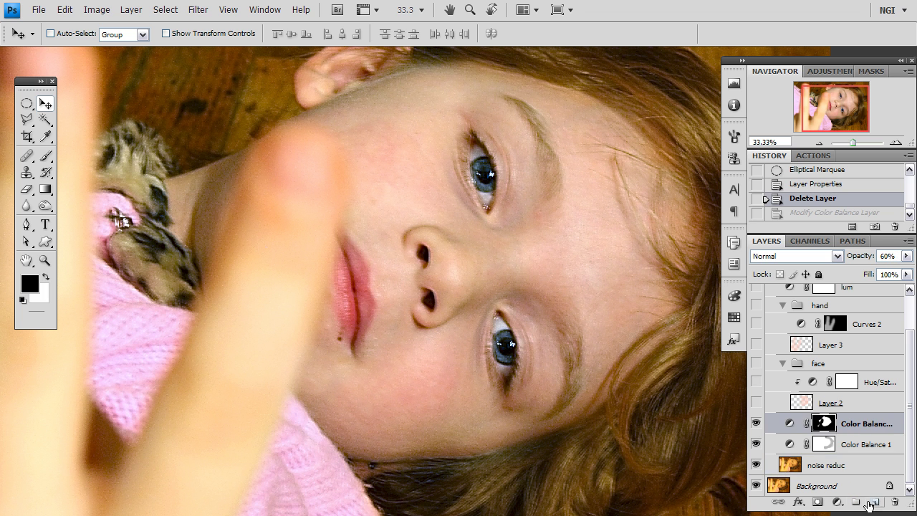
left_click(873, 503)
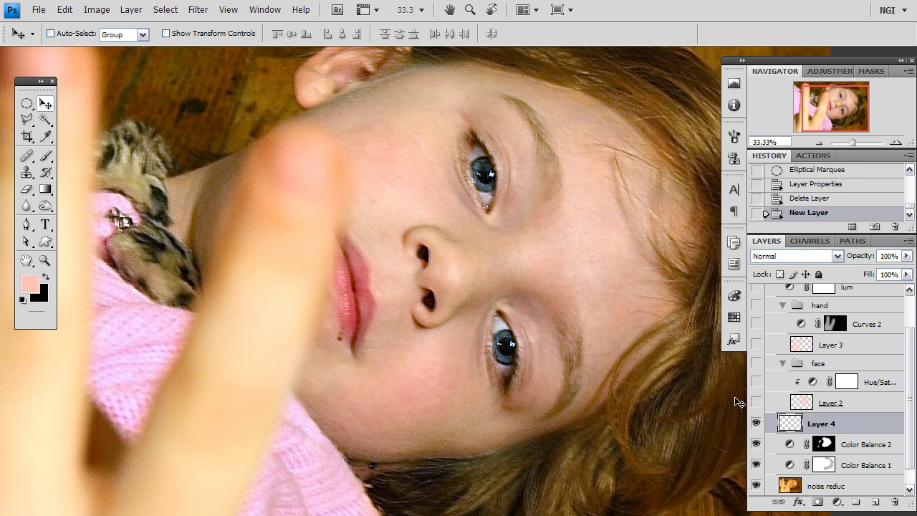
left_click(811, 257)
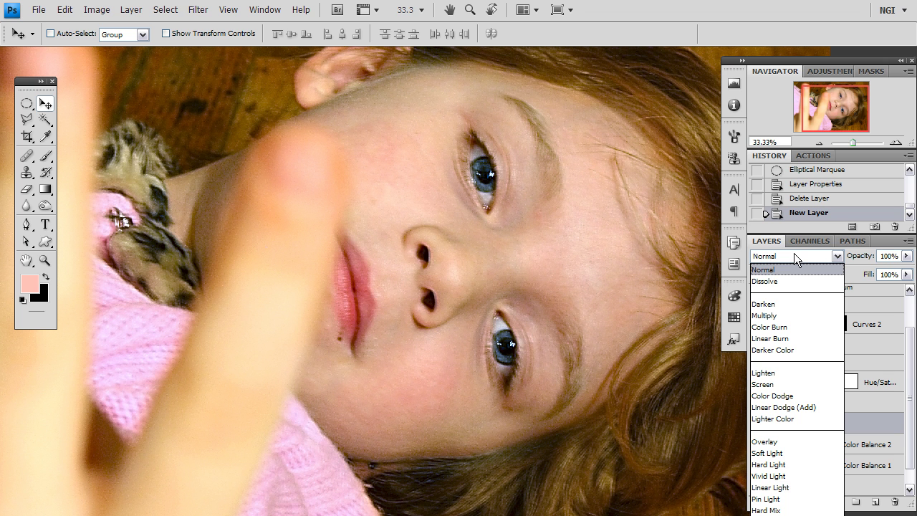
left_click(800, 256)
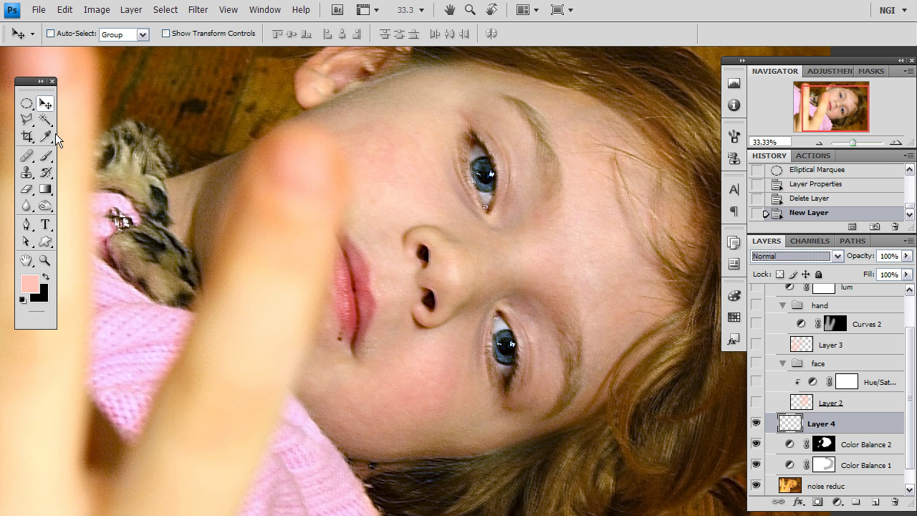
left_click(46, 156)
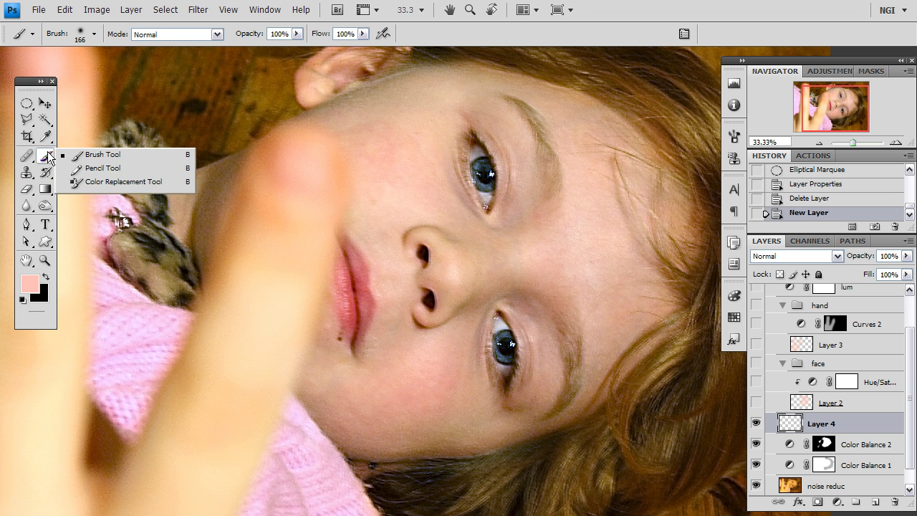
left_click(51, 156)
left_click(30, 283)
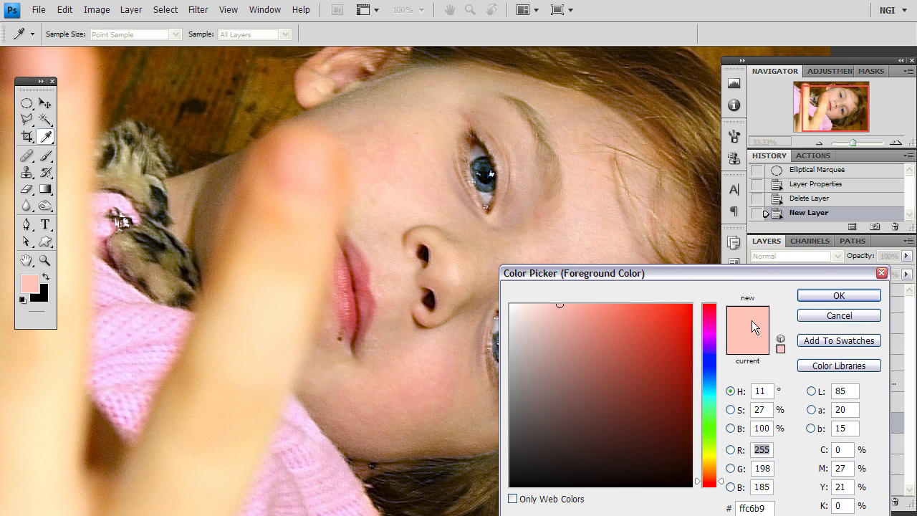
left_click(807, 317)
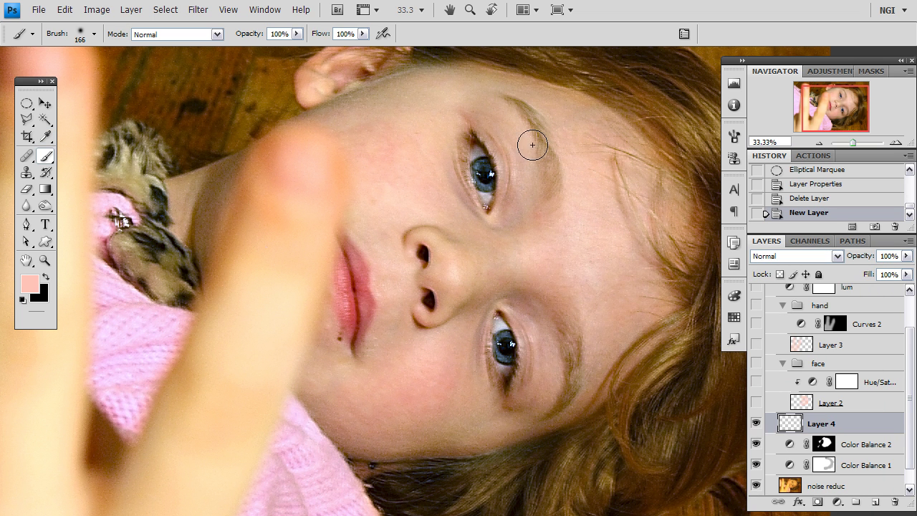
Step: Paint light pink over the forehead and temple on the new layer, using the Color blend mode
mouse_move(589, 150)
left_mouse_down()
mouse_move(558, 244)
mouse_move(562, 187)
mouse_move(528, 102)
left_mouse_up()
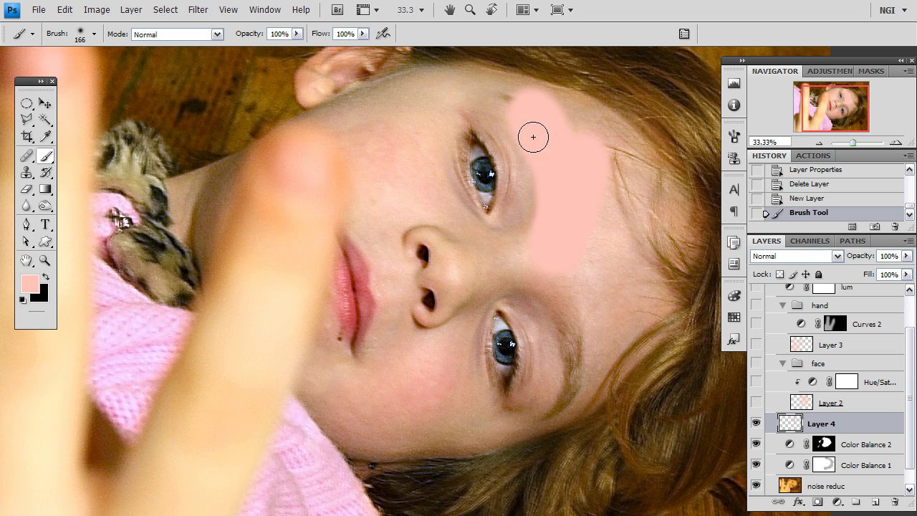
left_click(809, 256)
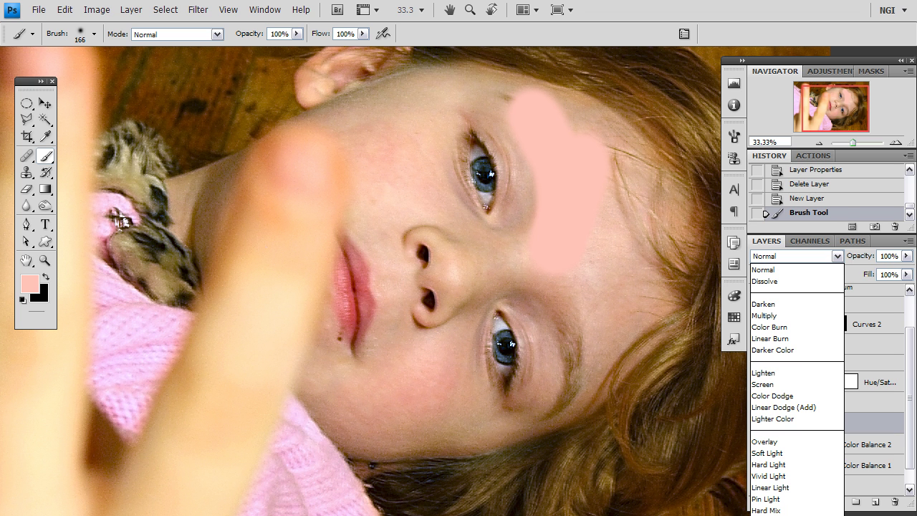
left_click(770, 512)
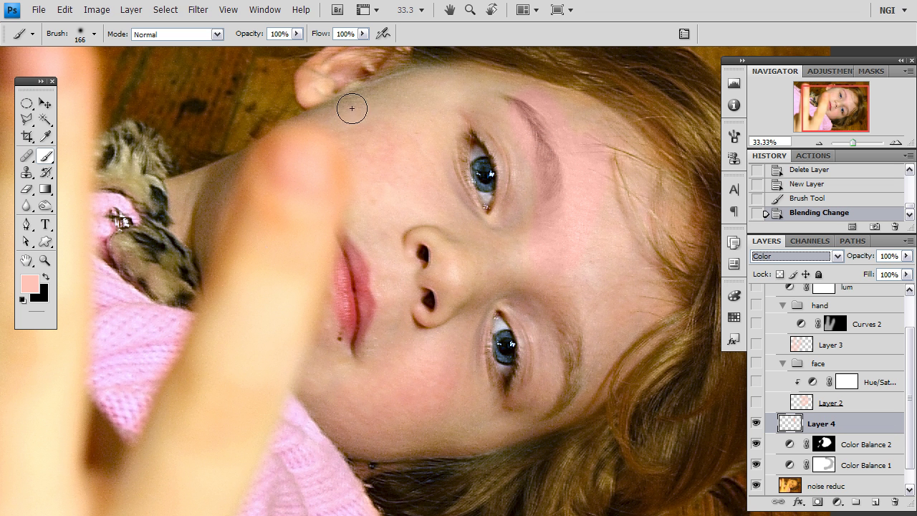
mouse_move(343, 112)
left_mouse_down()
mouse_move(432, 85)
mouse_move(502, 90)
left_mouse_up()
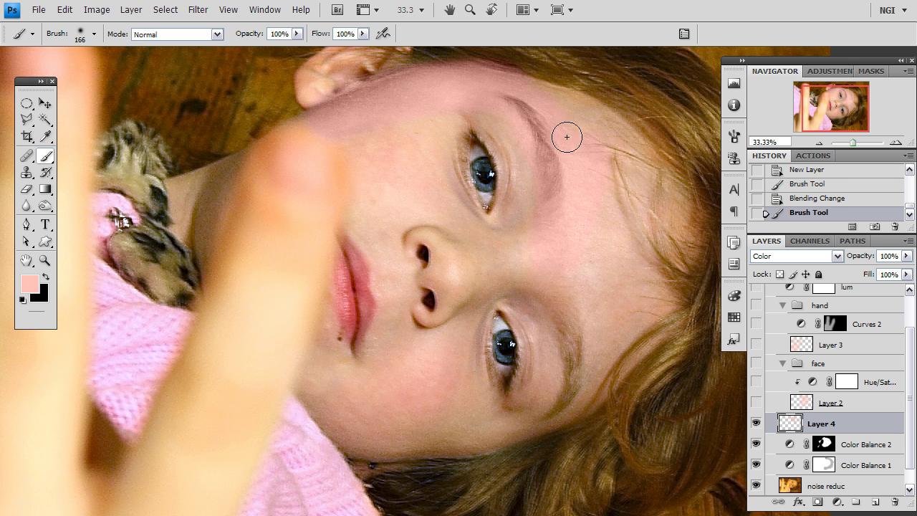
Step: Try the painted layer at 41% opacity with more strokes around the nose and mouth, and delete the layer
left_click_drag(870, 264, 821, 255)
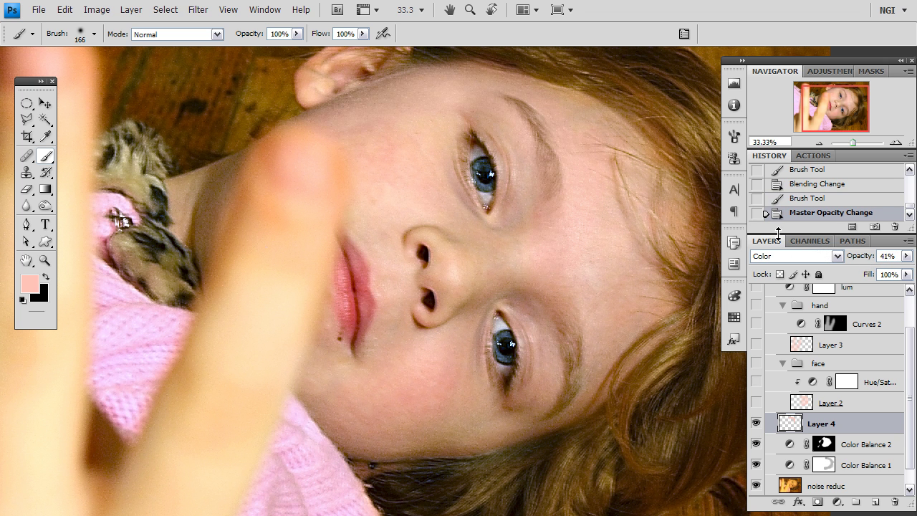
left_click_drag(444, 293, 401, 312)
left_click(382, 250)
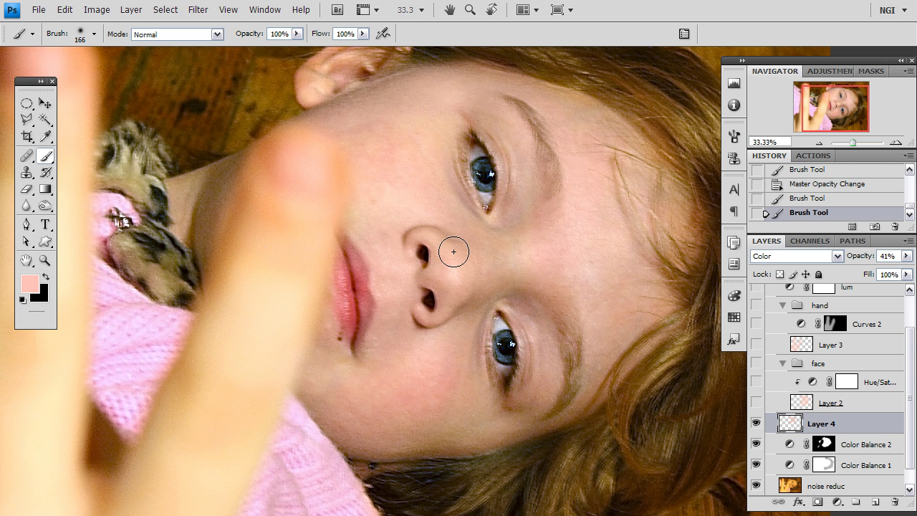
key("Delete")
Step: Show Layer 2 in the face group, compare the face with and without it, and show its clipped Hue/Saturation layer
left_click(756, 403)
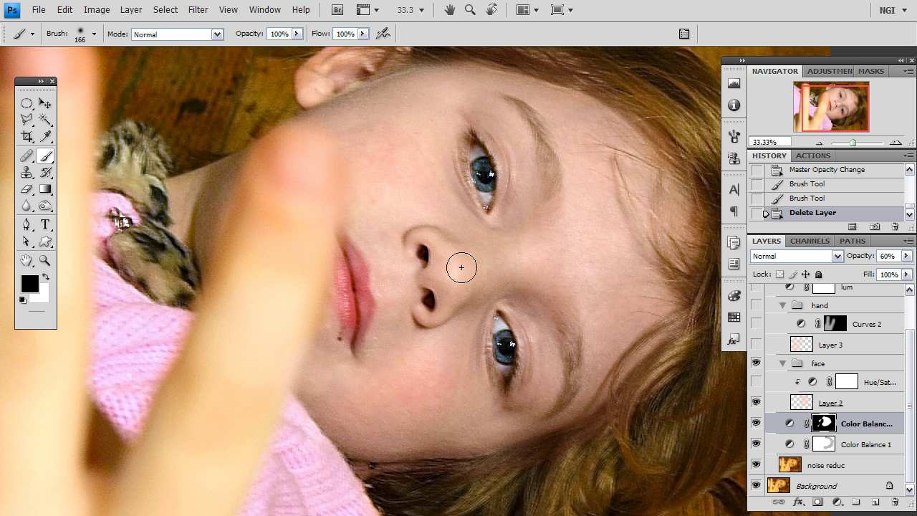
left_click(756, 404)
left_click(757, 403)
left_click(756, 382)
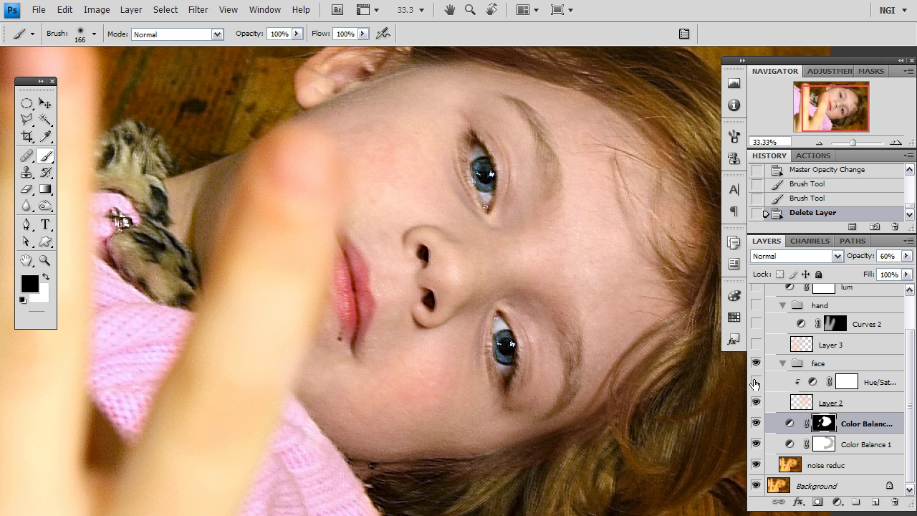
Step: Open the settings of the Hue/Saturation layer above Layer 2, and temporarily release and restore its clipping
left_click(886, 383)
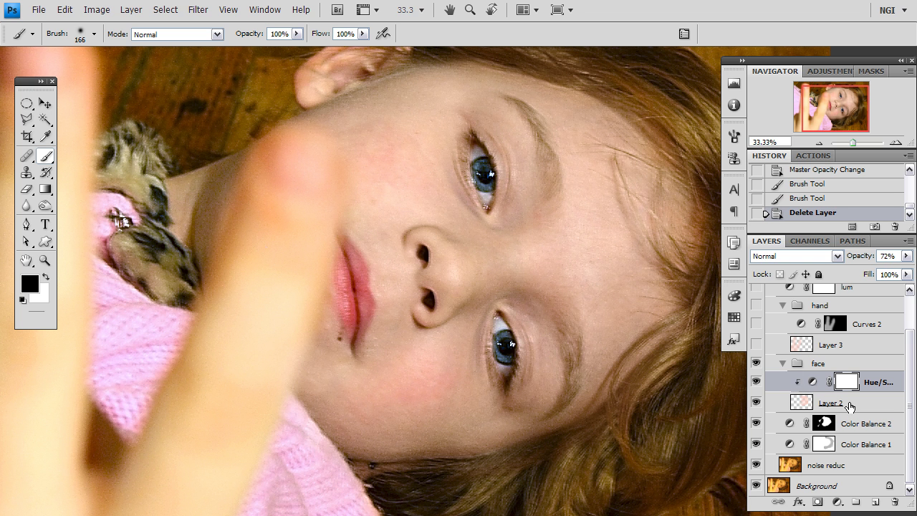
double_click(814, 383)
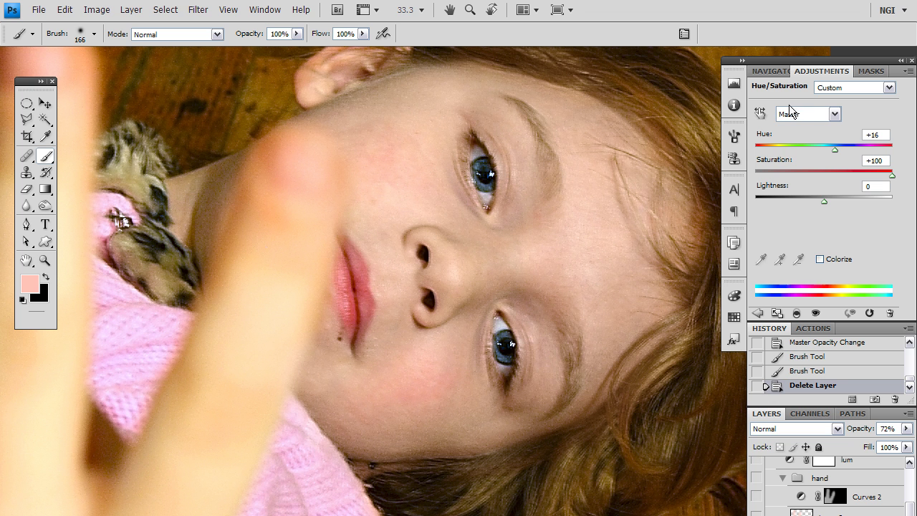
left_click(796, 313)
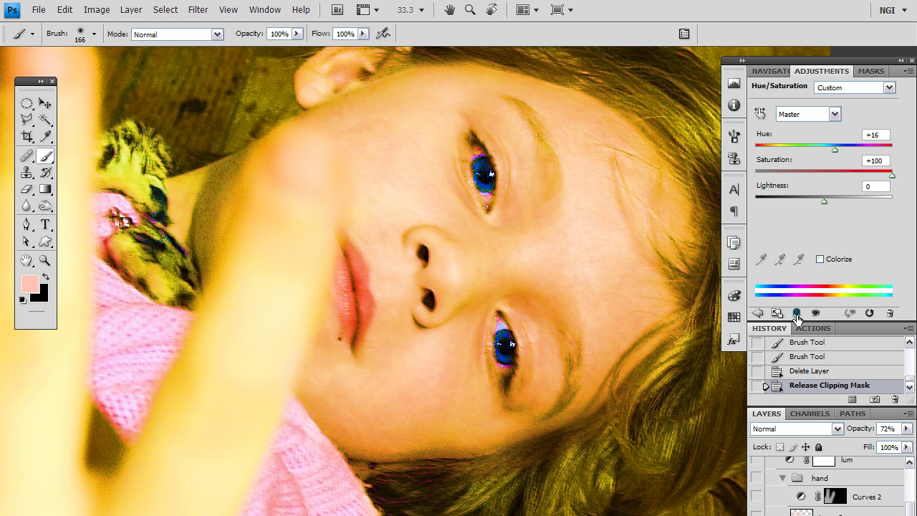
left_click(795, 313)
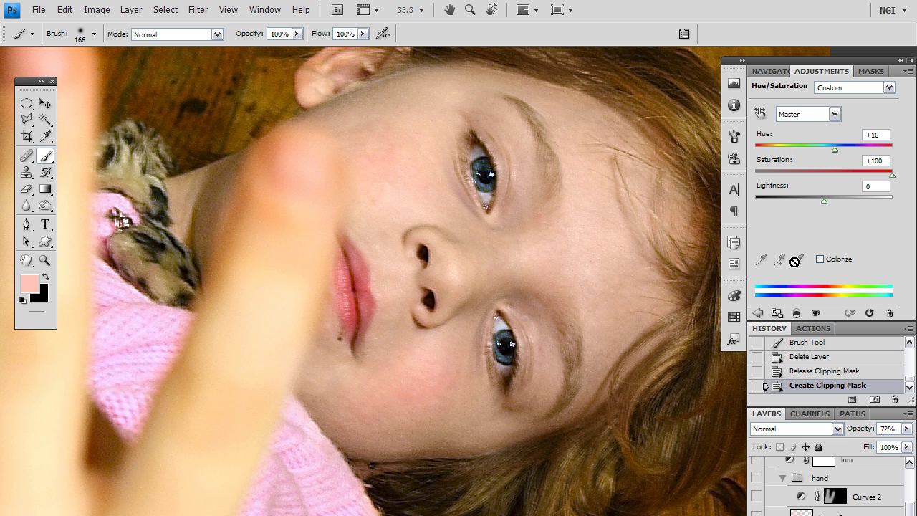
Step: Release and recreate the clipping mask between the Hue/Saturation layer and Layer 2 directly in the layer stack
left_click(768, 70)
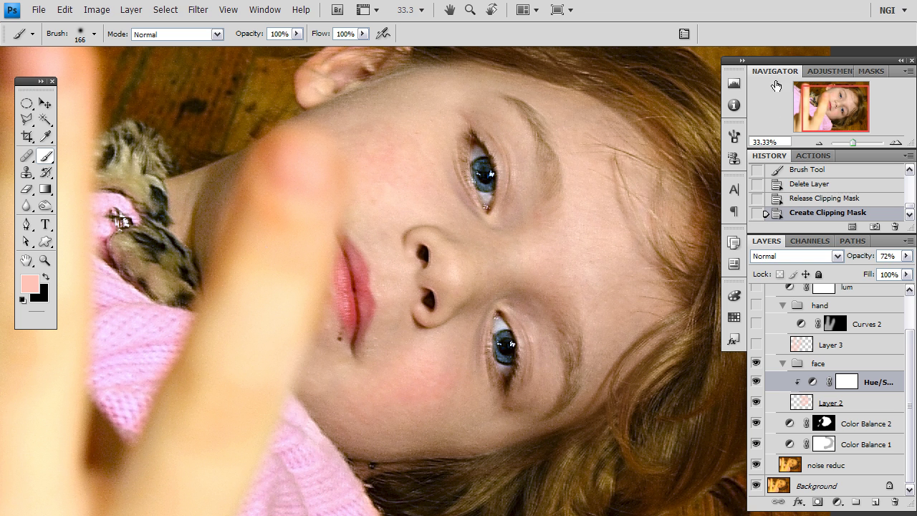
left_click(803, 391, "alt")
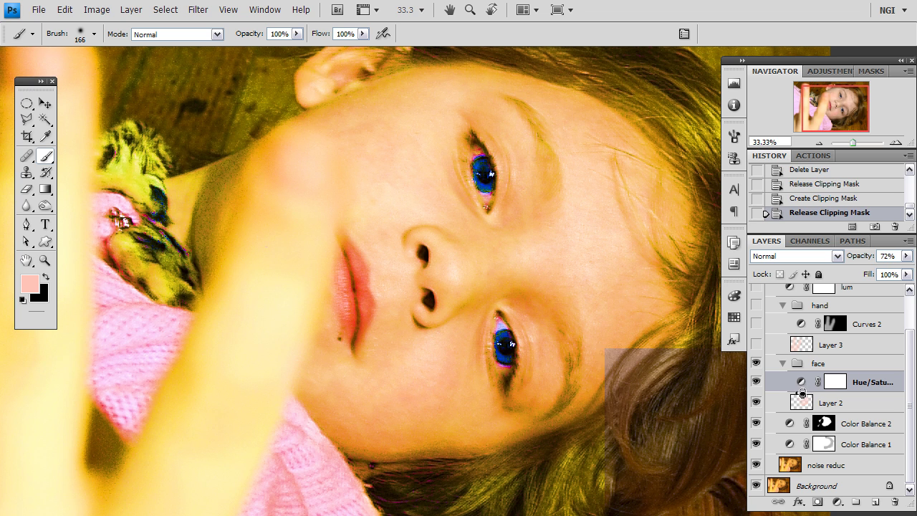
left_click(803, 395, "alt")
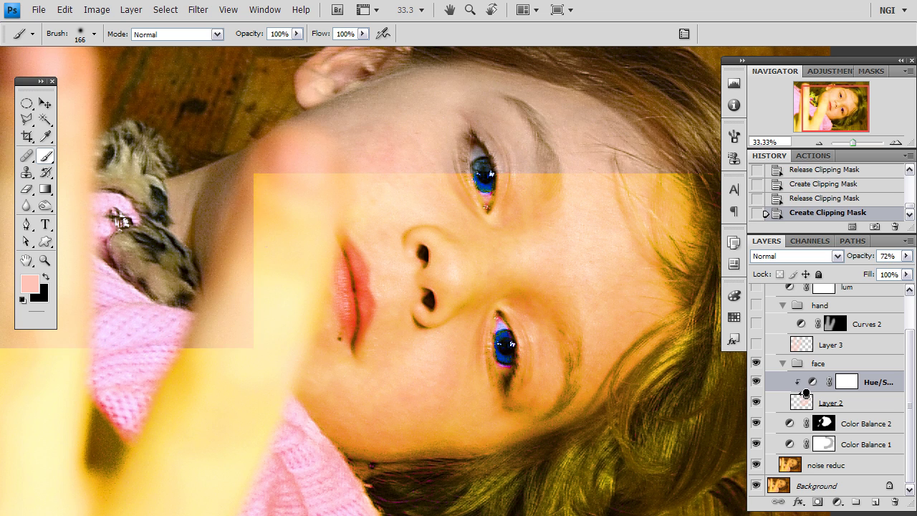
Step: Try a different hue on the clipped Hue/Saturation layer and undo that change
left_click(811, 381)
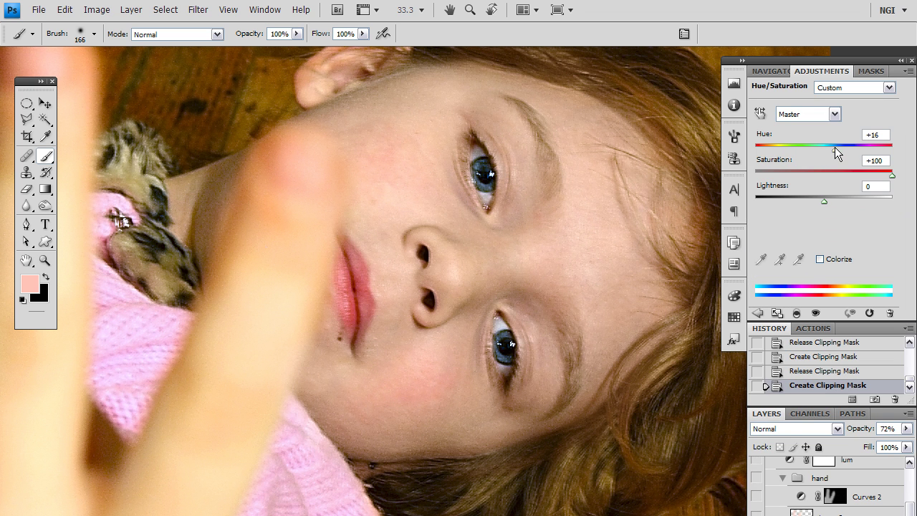
mouse_move(834, 150)
left_mouse_down()
mouse_move(776, 140)
mouse_move(894, 152)
mouse_move(904, 165)
mouse_move(829, 142)
mouse_move(839, 143)
left_mouse_up()
left_click(770, 70)
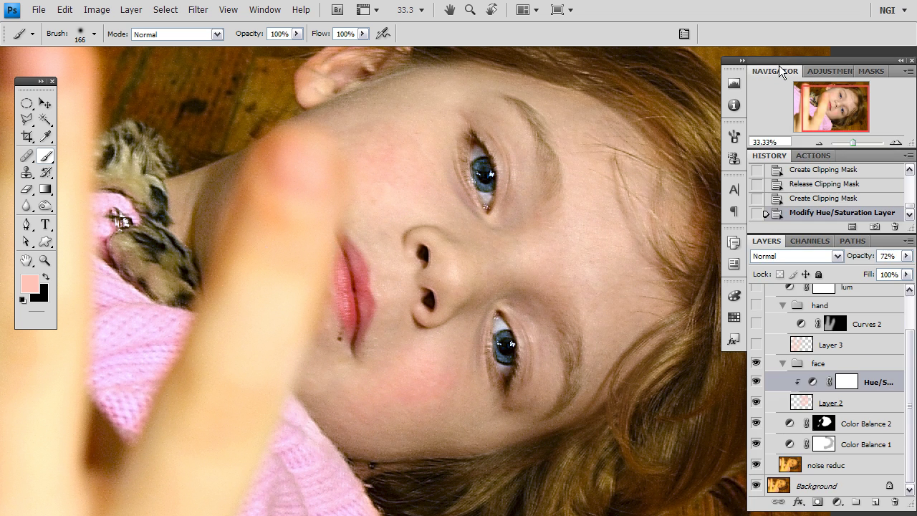
left_click(829, 200)
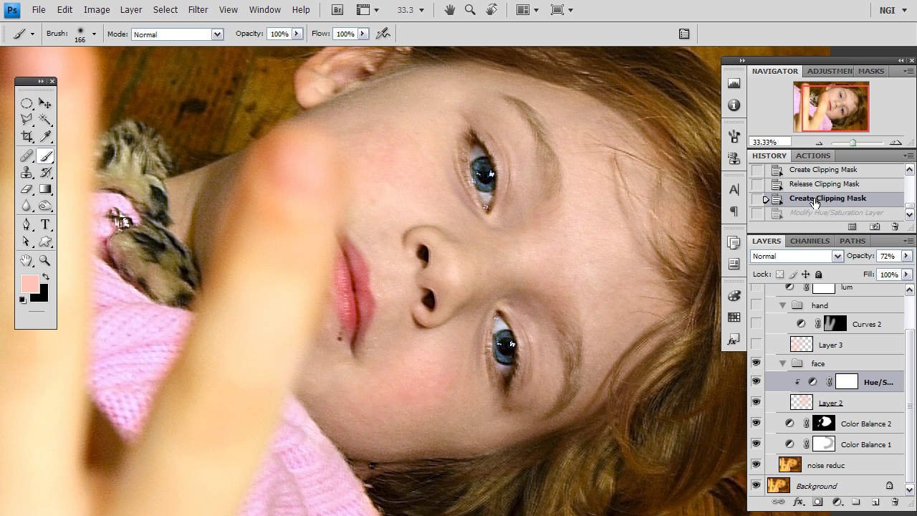
Step: Show Layer 3 and Curves 2 in the hand group with the whole portrait in view at 25%
key("ctrl+minus")
key("ctrl+minus")
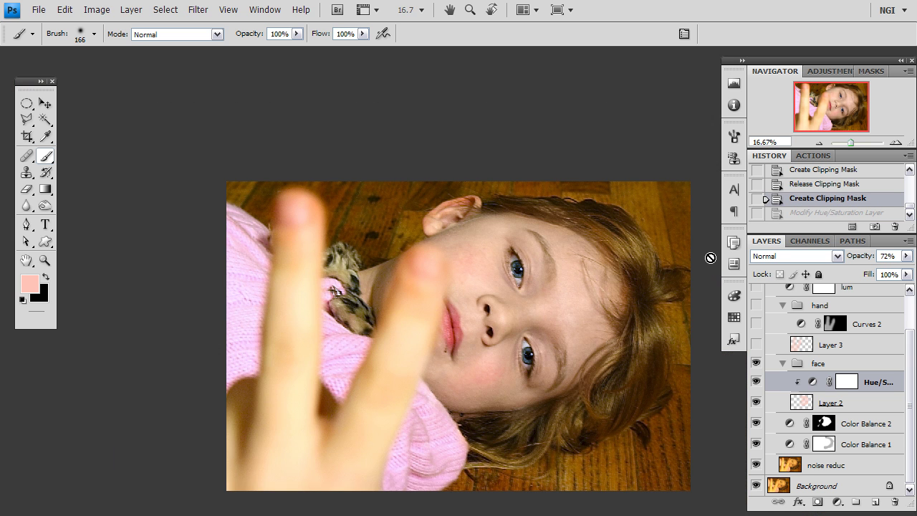
key("ctrl+plus")
left_click_drag(431, 242, 420, 225)
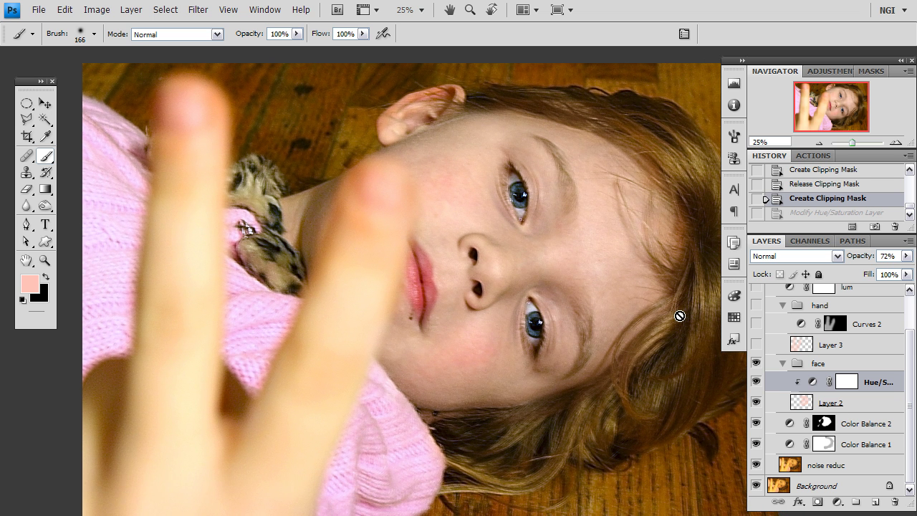
left_click(756, 347)
left_click(756, 326)
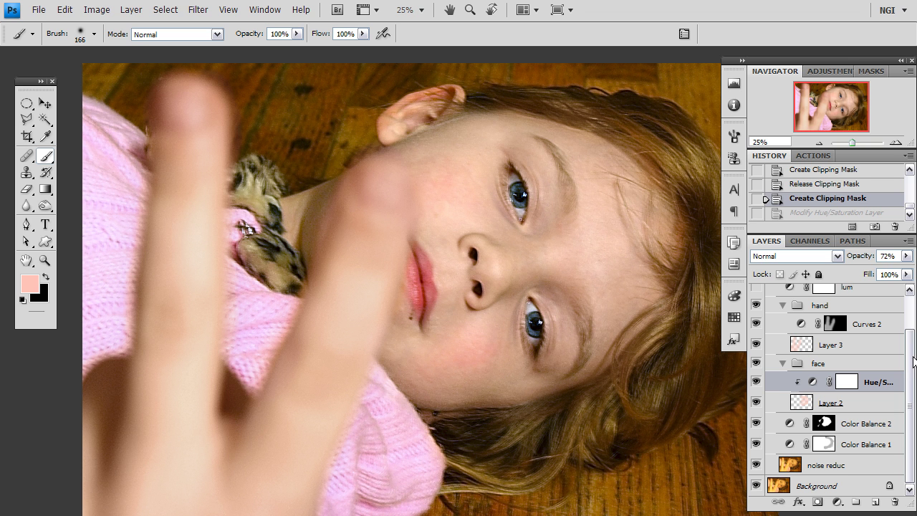
Step: Add a Curves adjustment layer above Layer 1 and darken the RGB midtones with a point at input 133, output 78
left_click_drag(911, 357, 911, 320)
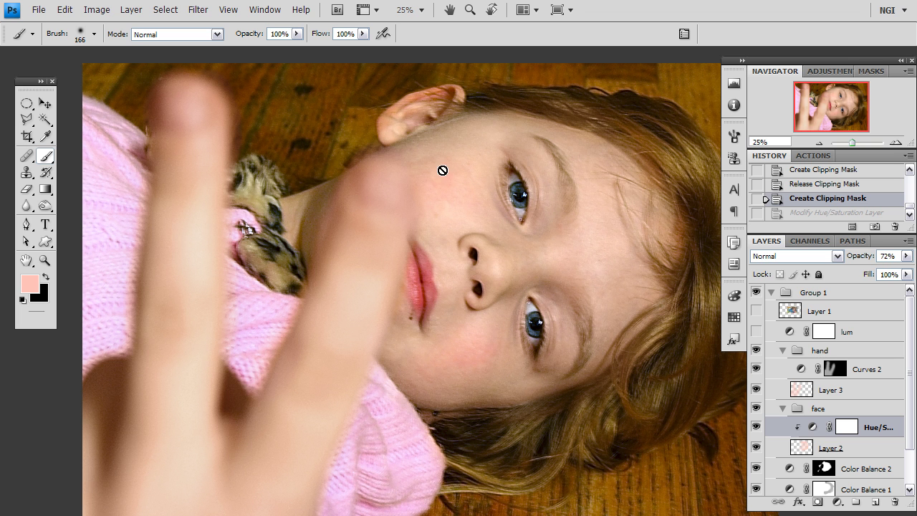
left_click(865, 314)
left_click(833, 506)
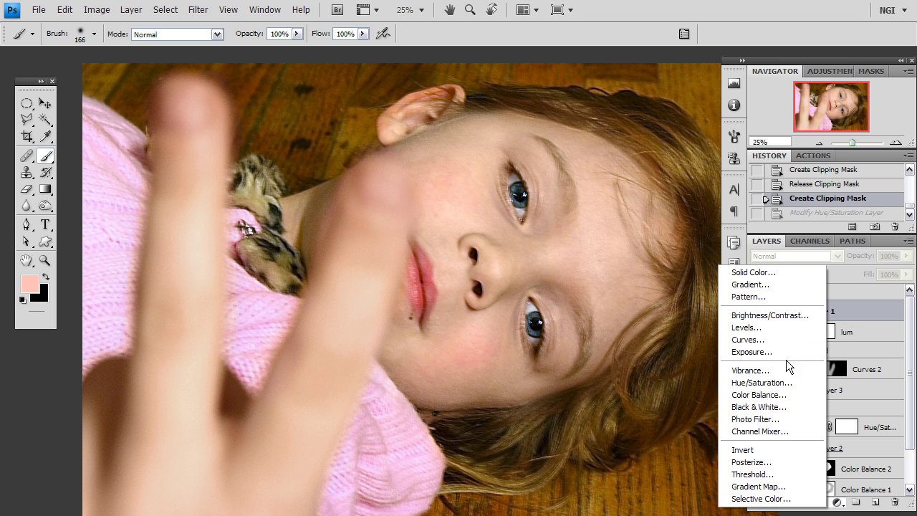
left_click(792, 339)
mouse_move(831, 190)
left_mouse_down()
mouse_move(831, 179)
mouse_move(838, 207)
left_mouse_up()
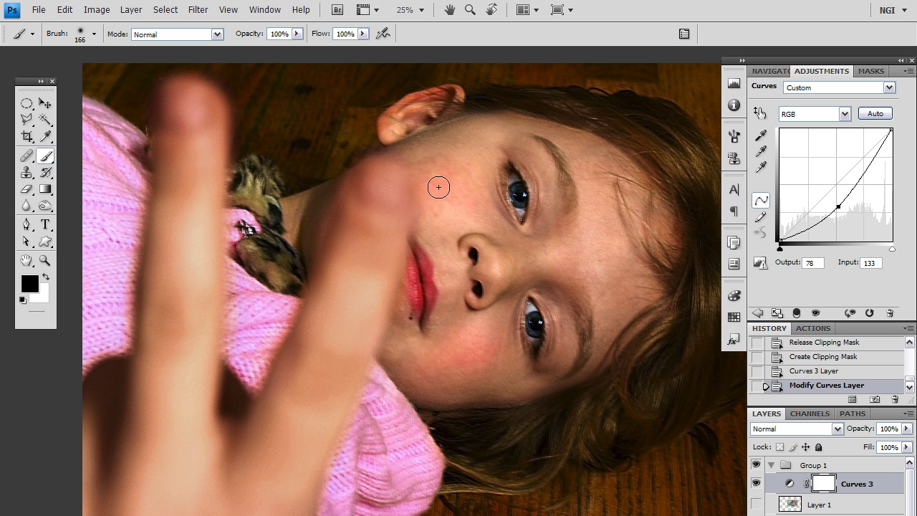
Step: Set the blend mode of the new Curves adjustment layer above Layer 1 to Luminosity
left_click(765, 74)
left_click(811, 258)
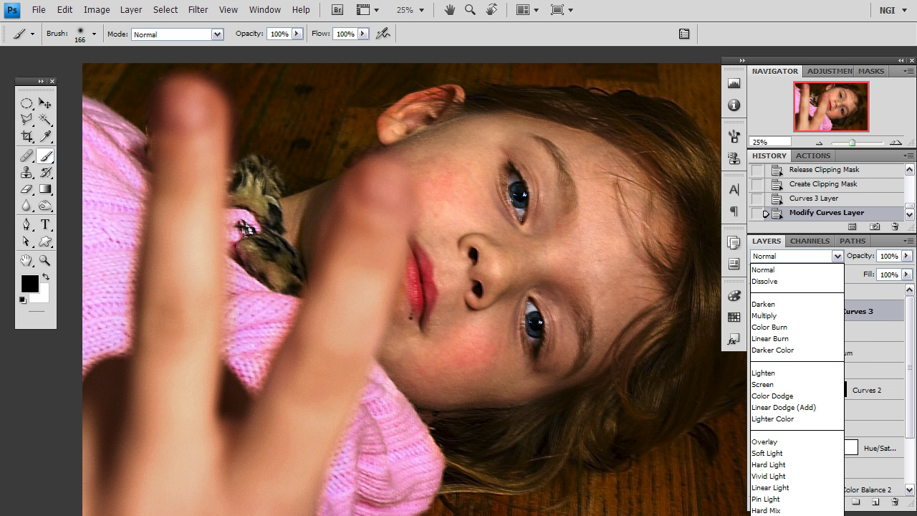
left_click(770, 512)
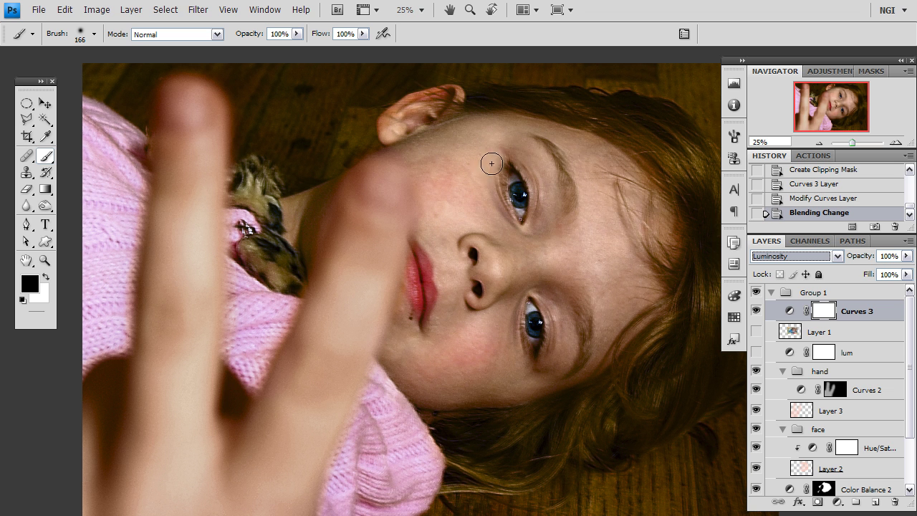
Step: Compare the portrait with and without the Luminosity Curves layer above Layer 1, and delete that layer
left_click(756, 311)
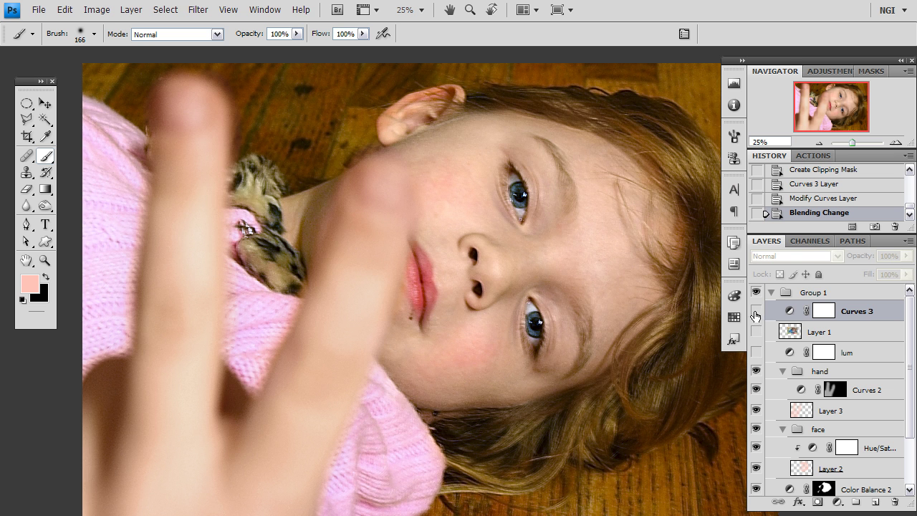
left_click(756, 314)
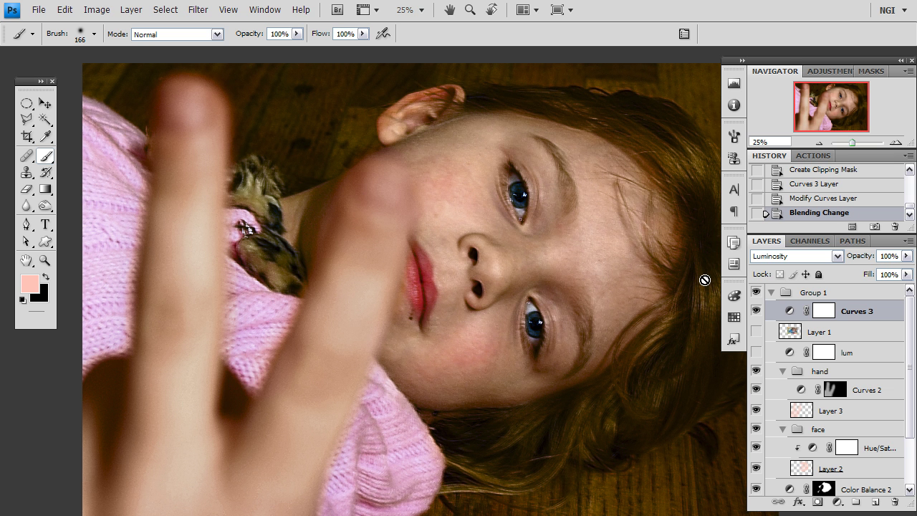
key("Delete")
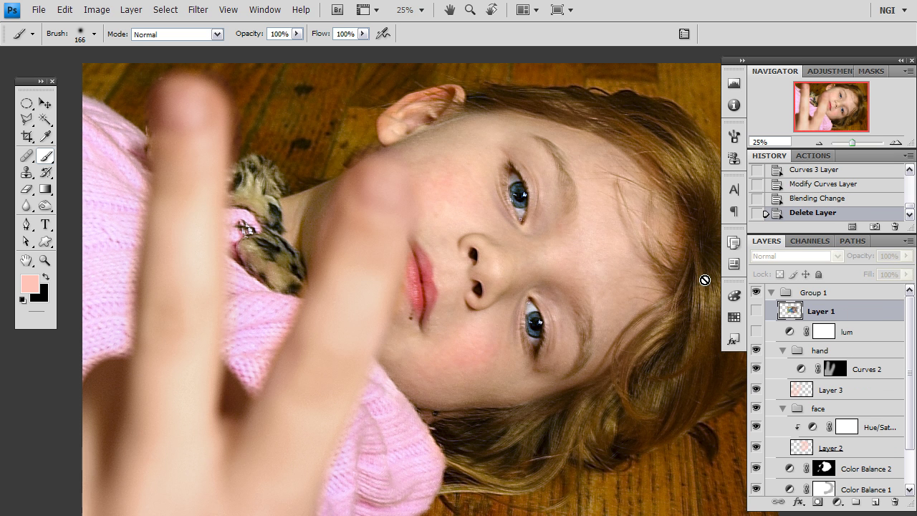
Step: Show the lum layer and collapse Group 1, toggling the whole group to compare the correction with the original Background
left_click(756, 332)
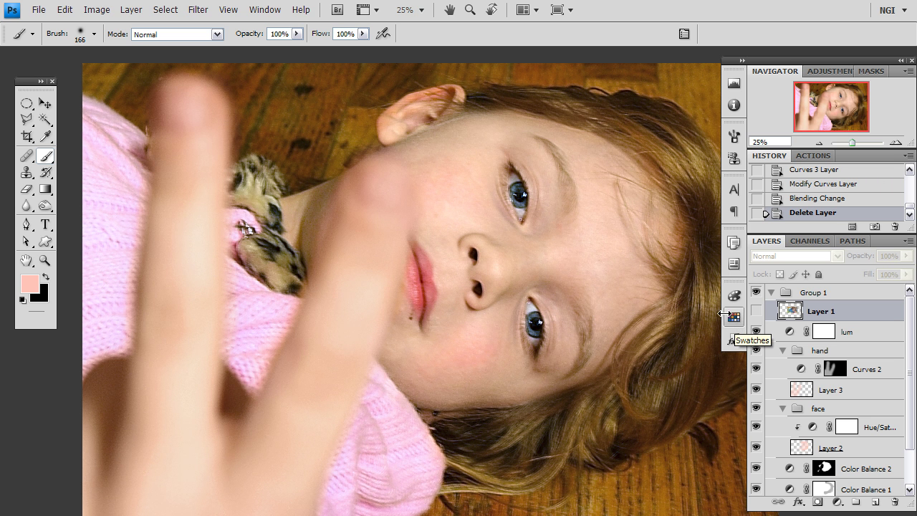
left_click(772, 292)
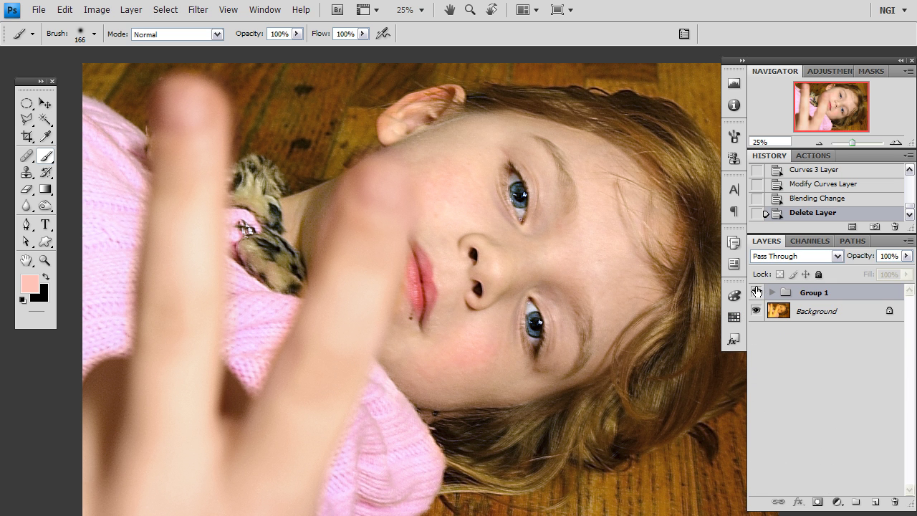
left_click(756, 292)
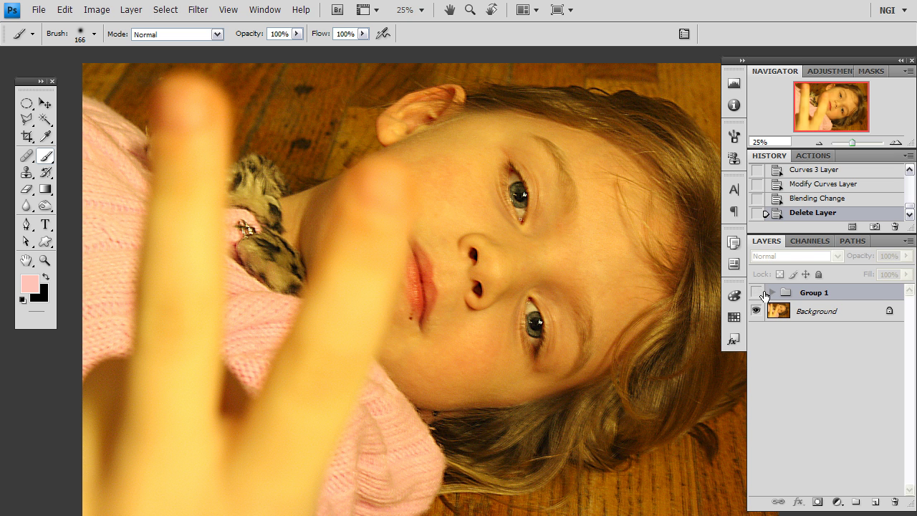
left_click(756, 292)
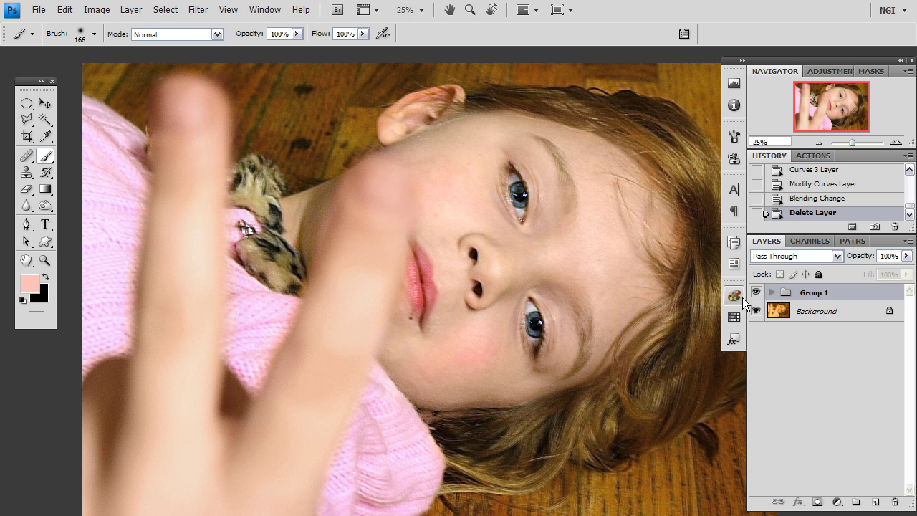